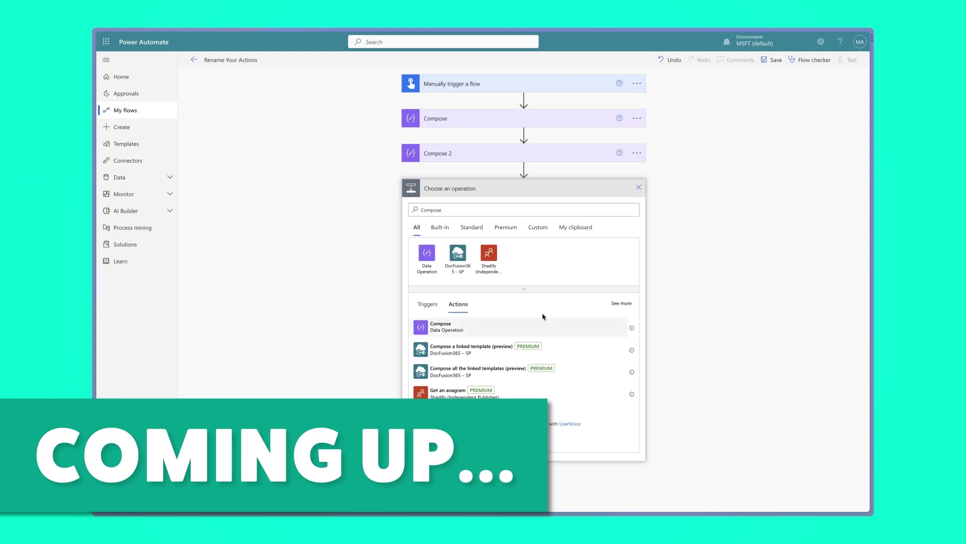
Add a third Compose action, Compose 3, at the end of the Rename Your Actions flow.
{"action": "left_click", "coordinate": [544, 326]}
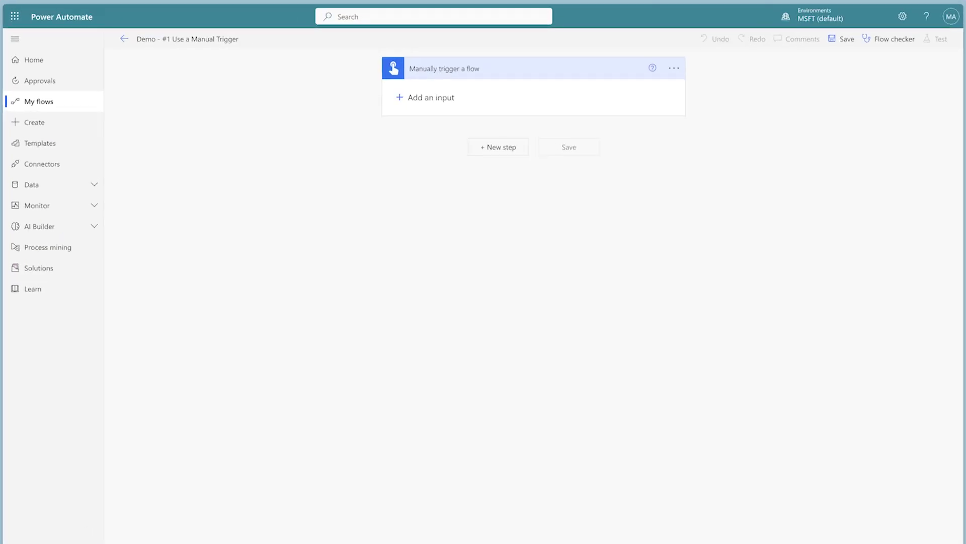
Add a SharePoint Get item step after the manual trigger, with site address Power Platform Sandbox.
{"action": "left_click", "coordinate": [498, 147]}
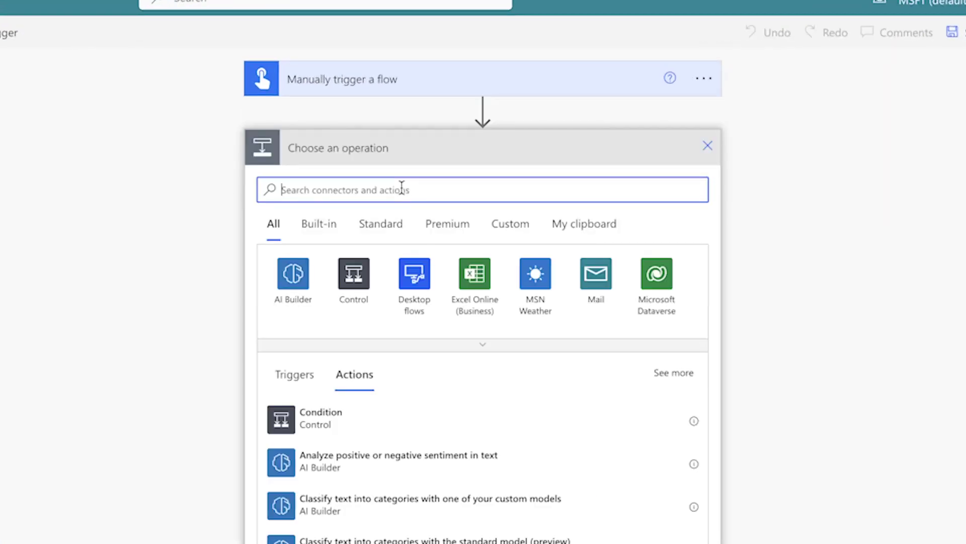
{"action": "type", "text": "get item"}
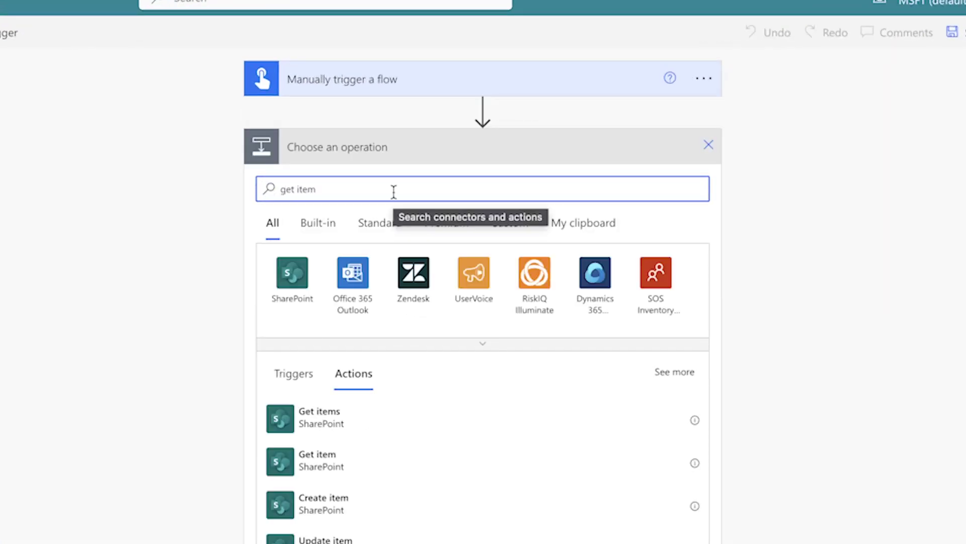
{"action": "left_click", "coordinate": [378, 464]}
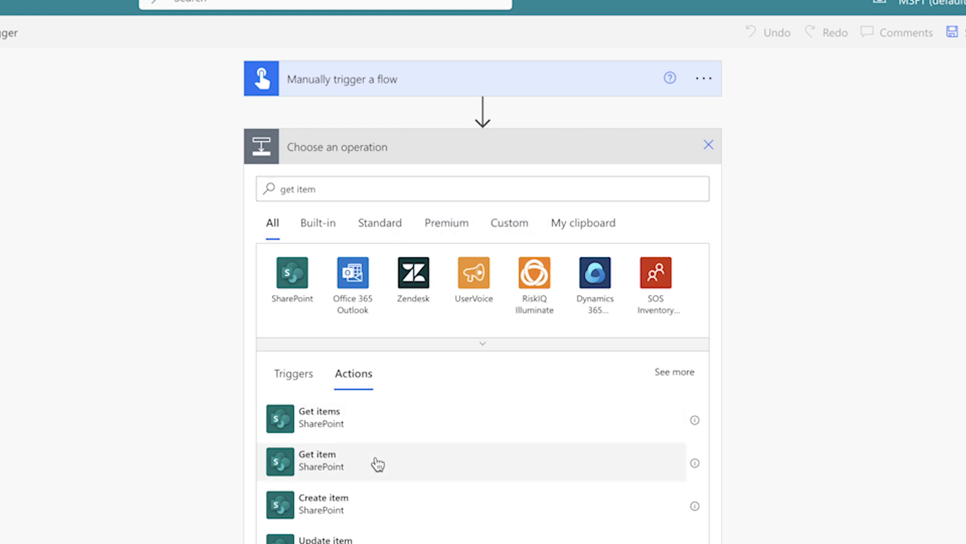
{"action": "left_click", "coordinate": [689, 184]}
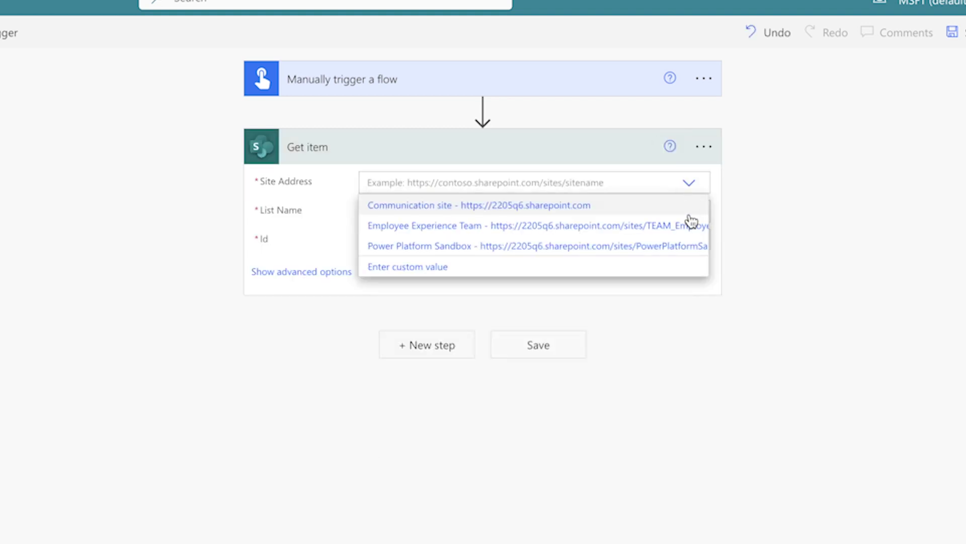
{"action": "left_click", "coordinate": [688, 246]}
{"action": "left_click", "coordinate": [699, 231]}
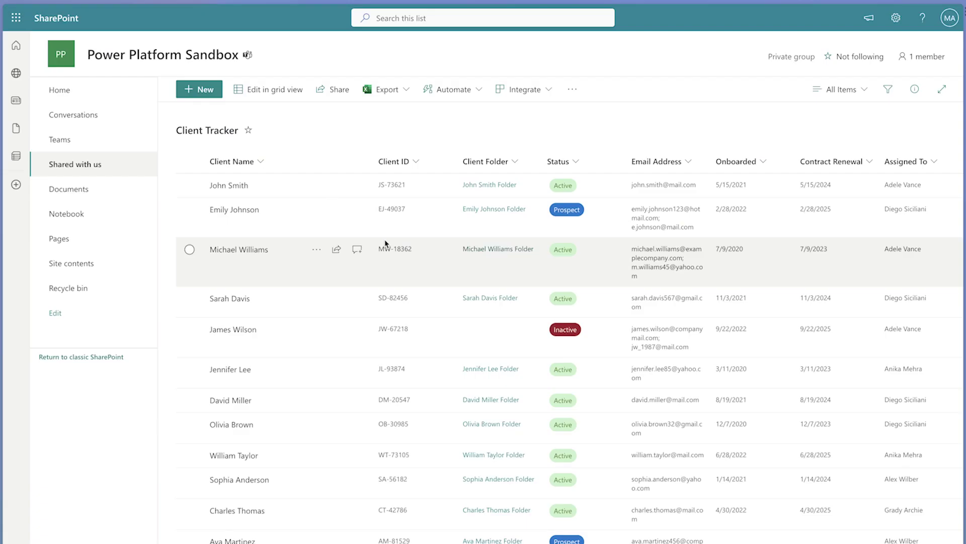
Make the ID column visible in the Client Tracker list view and apply the change.
{"action": "scroll", "coordinate": [385, 244], "scroll_direction": "right", "scroll_amount": 10}
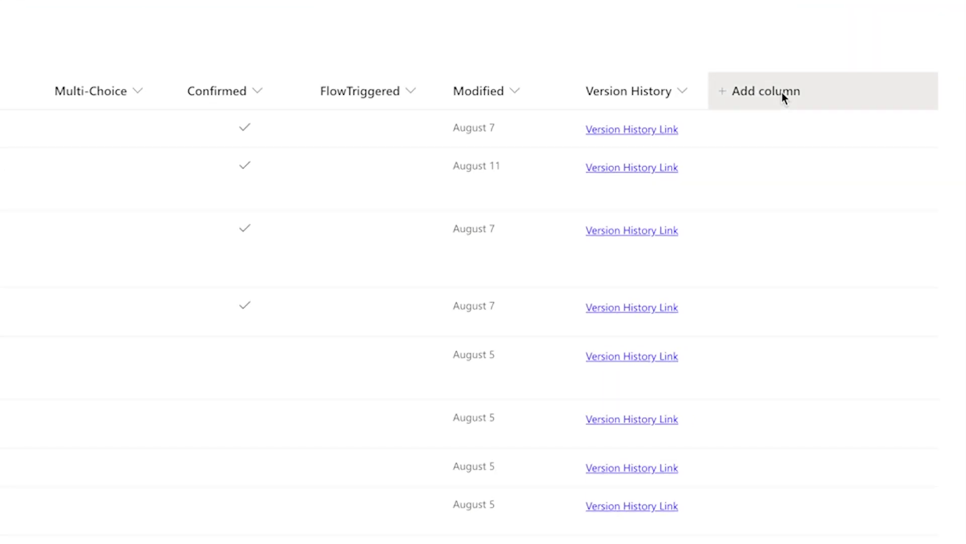
{"action": "left_click", "coordinate": [783, 95]}
{"action": "left_click", "coordinate": [593, 413]}
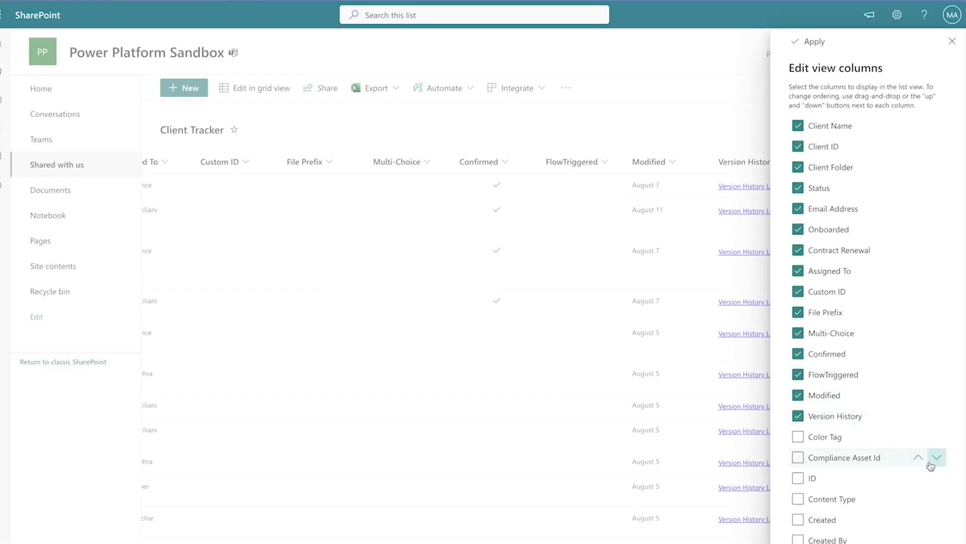
{"action": "left_click", "coordinate": [797, 478]}
{"action": "left_click", "coordinate": [809, 41]}
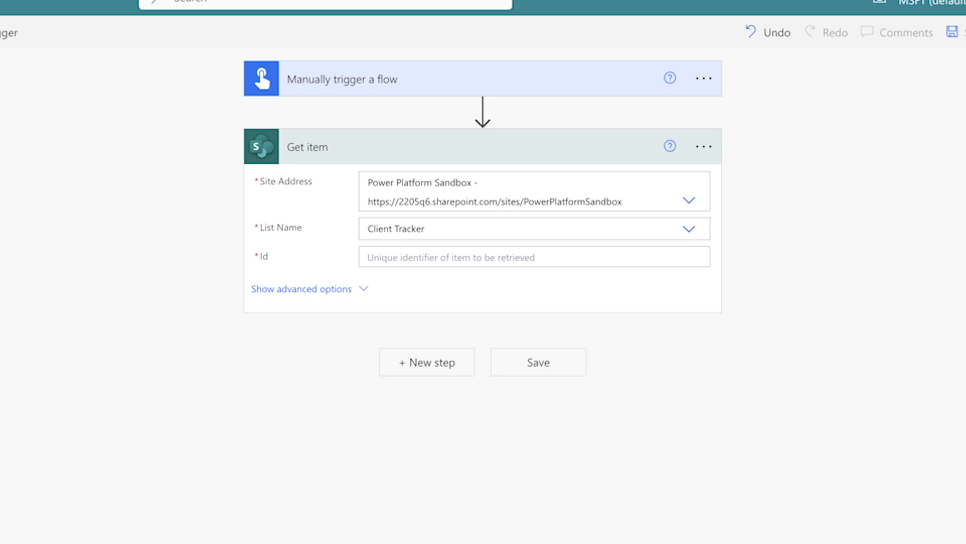
Set the Get item Id to 4 and save the flow.
{"action": "left_click", "coordinate": [408, 257]}
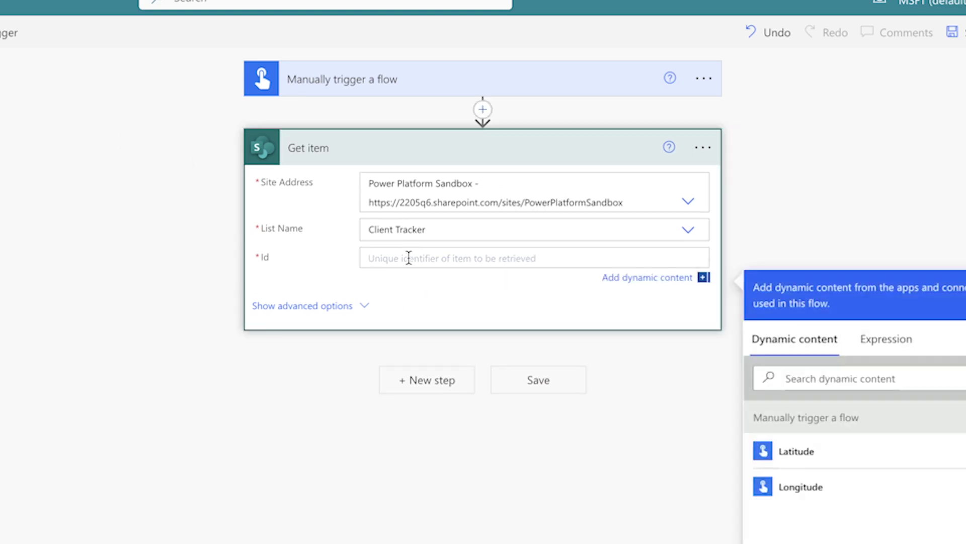
{"action": "type", "text": "4"}
{"action": "left_click", "coordinate": [952, 32]}
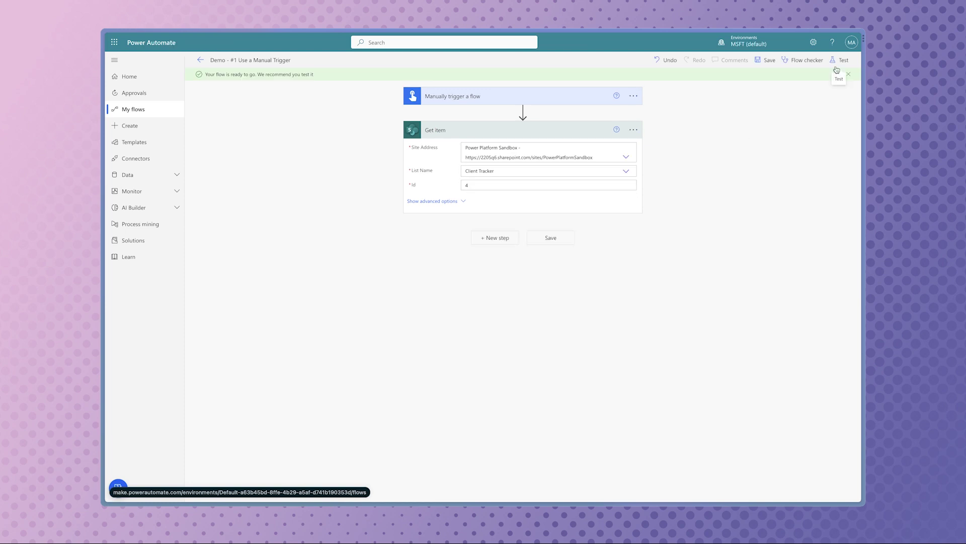
Run a manual test of the flow and review the Get item outputs for item 4.
{"action": "left_click", "coordinate": [838, 67]}
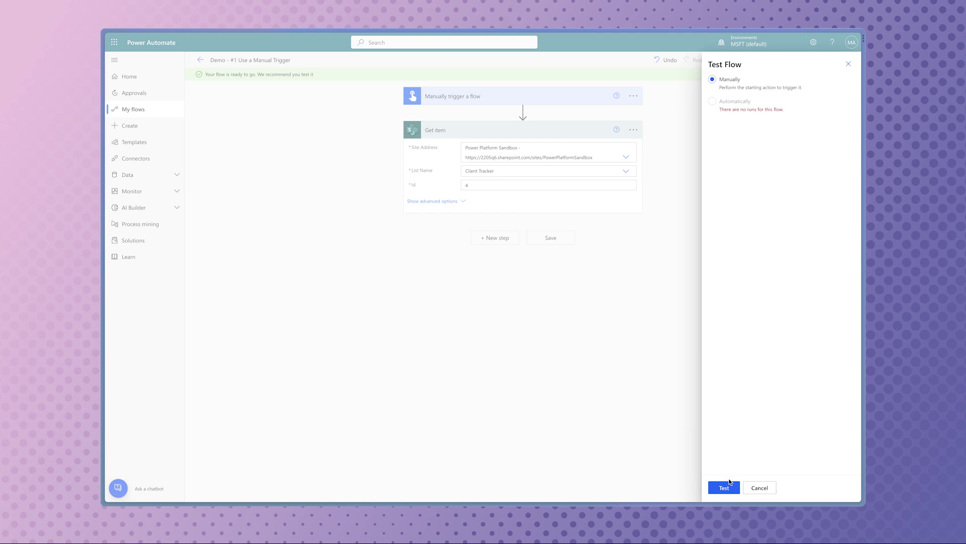
{"action": "left_click", "coordinate": [726, 486]}
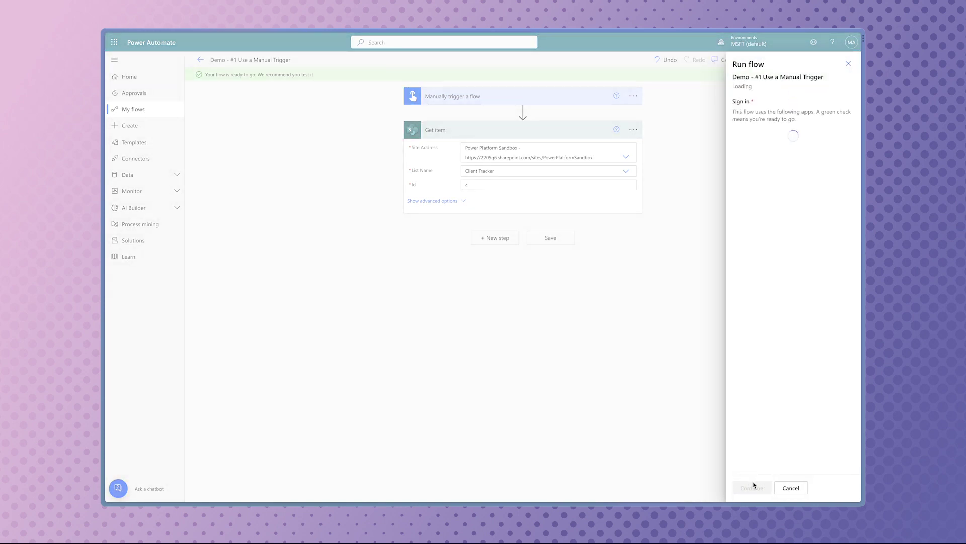
{"action": "left_click", "coordinate": [763, 488]}
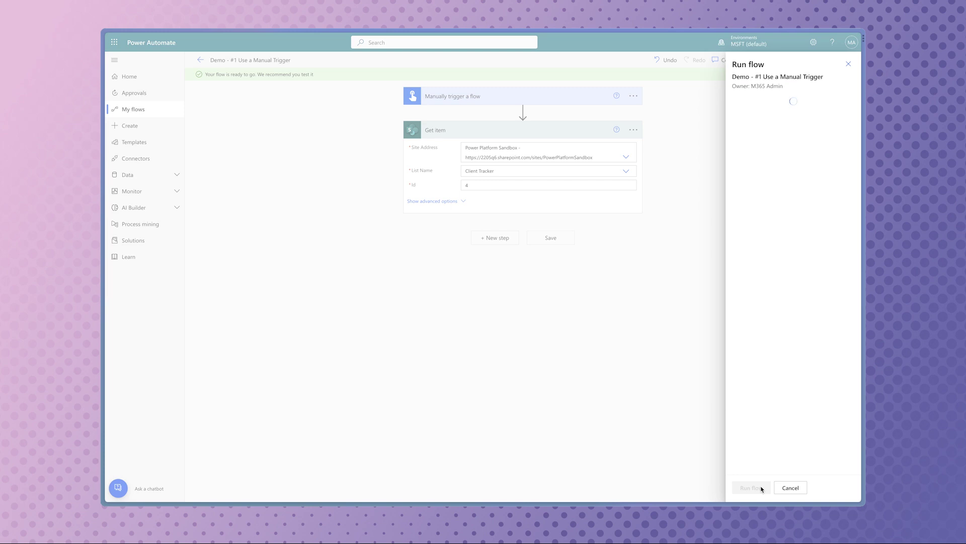
{"action": "left_click", "coordinate": [759, 488]}
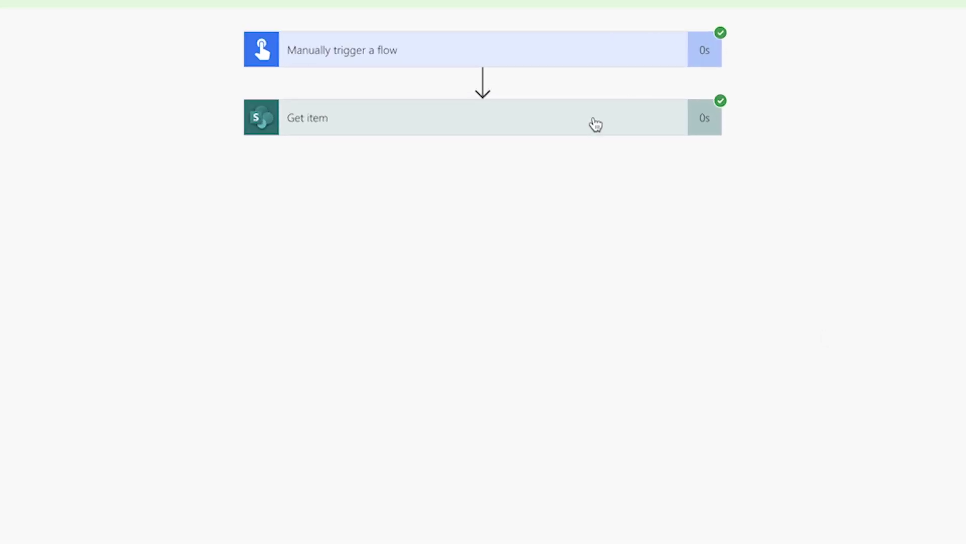
{"action": "left_click", "coordinate": [596, 123]}
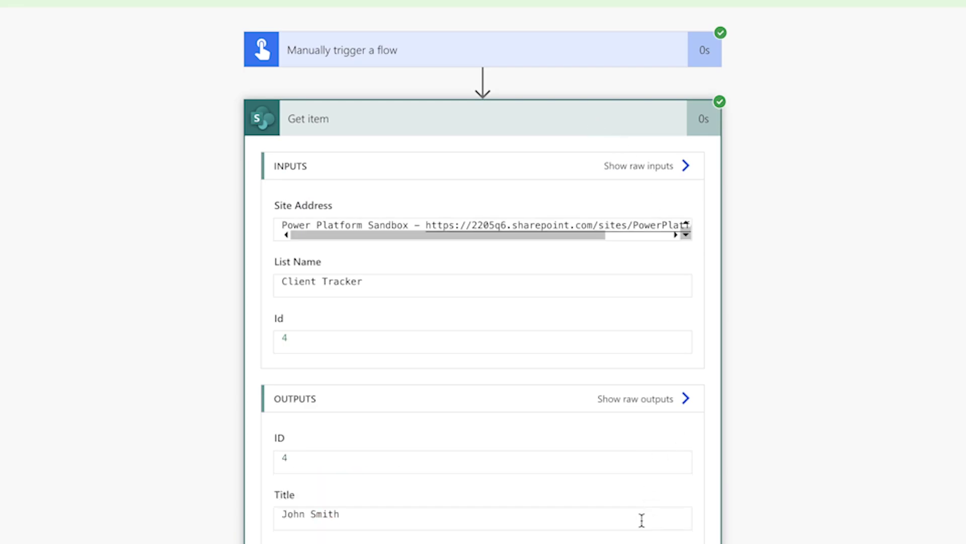
{"action": "scroll", "coordinate": [483, 272], "scroll_direction": "down", "scroll_amount": 15}
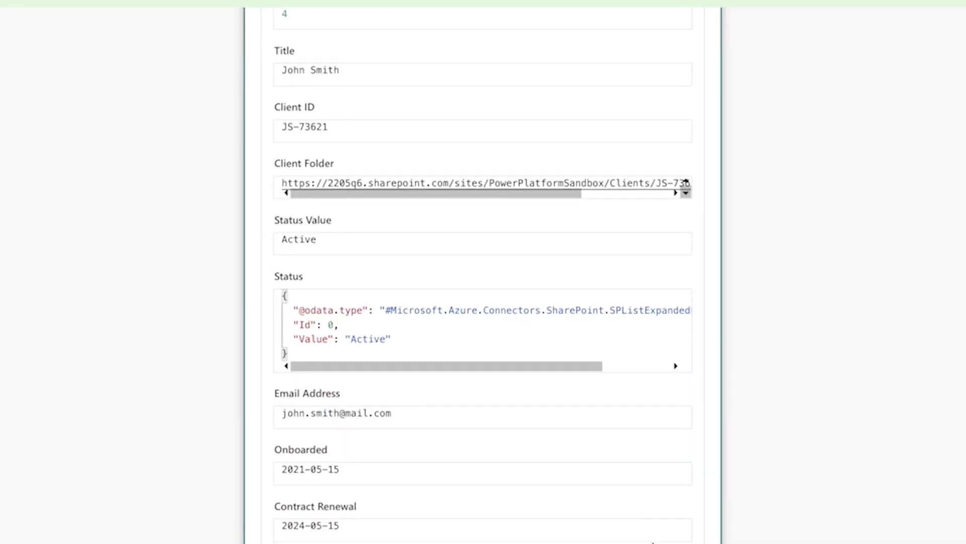
{"action": "scroll", "coordinate": [652, 539], "scroll_direction": "down", "scroll_amount": 3}
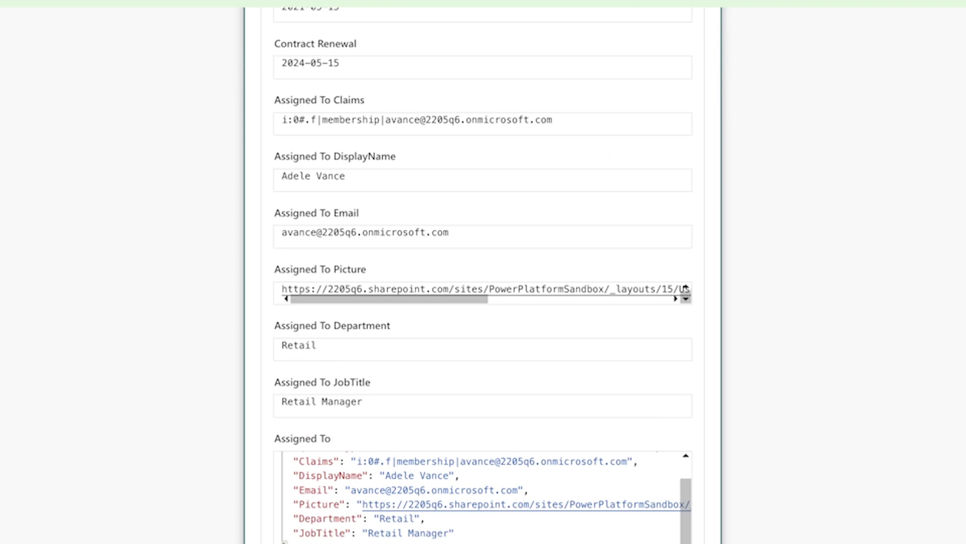
{"action": "scroll", "coordinate": [483, 272], "scroll_direction": "down", "scroll_amount": 1}
{"action": "scroll", "coordinate": [563, 511], "scroll_direction": "down", "scroll_amount": 2}
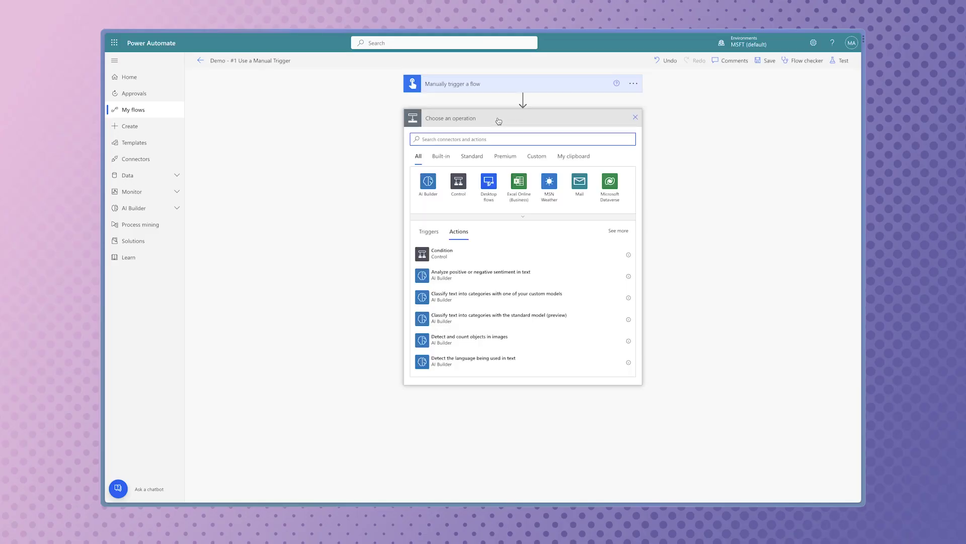
Add SharePoint Get file metadata using path on Power Platform Sandbox, pointing to Shared Documents/Test File.docx.
{"action": "type", "text": "sharepoint"}
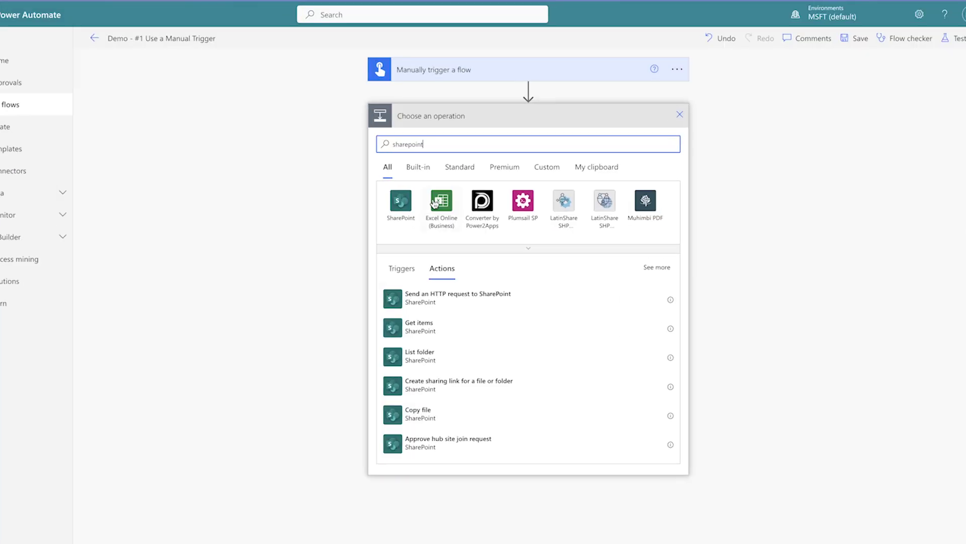
{"action": "left_click", "coordinate": [434, 184]}
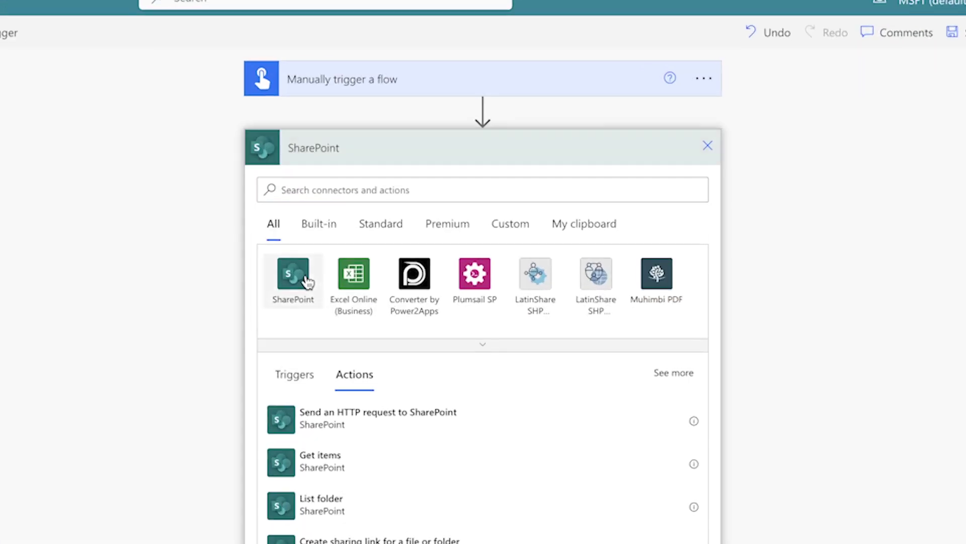
{"action": "type", "text": "get file path"}
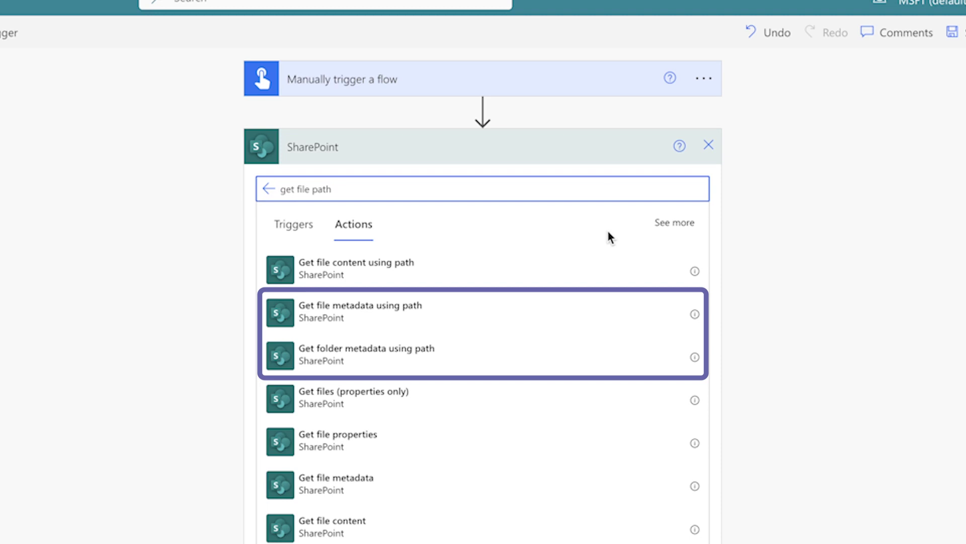
{"action": "left_click", "coordinate": [572, 318]}
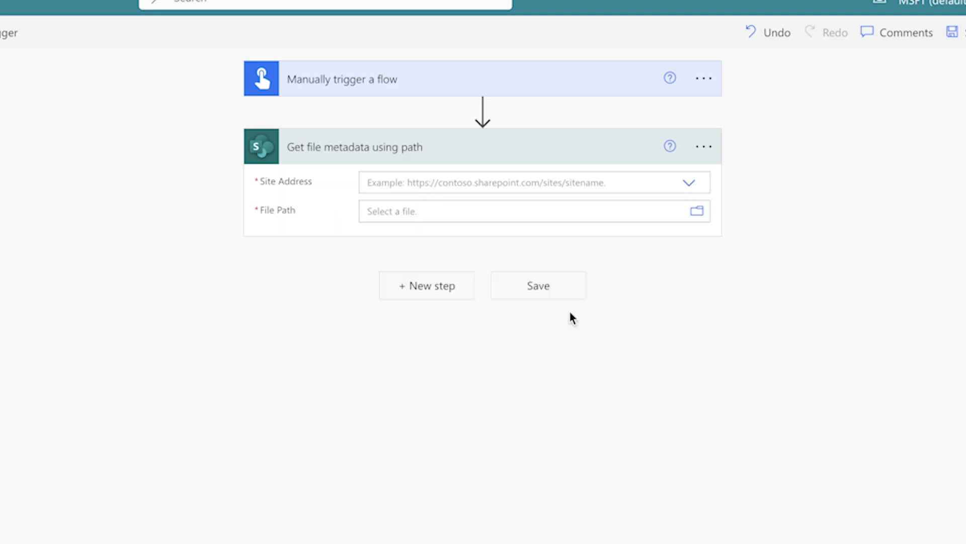
{"action": "left_click", "coordinate": [690, 184]}
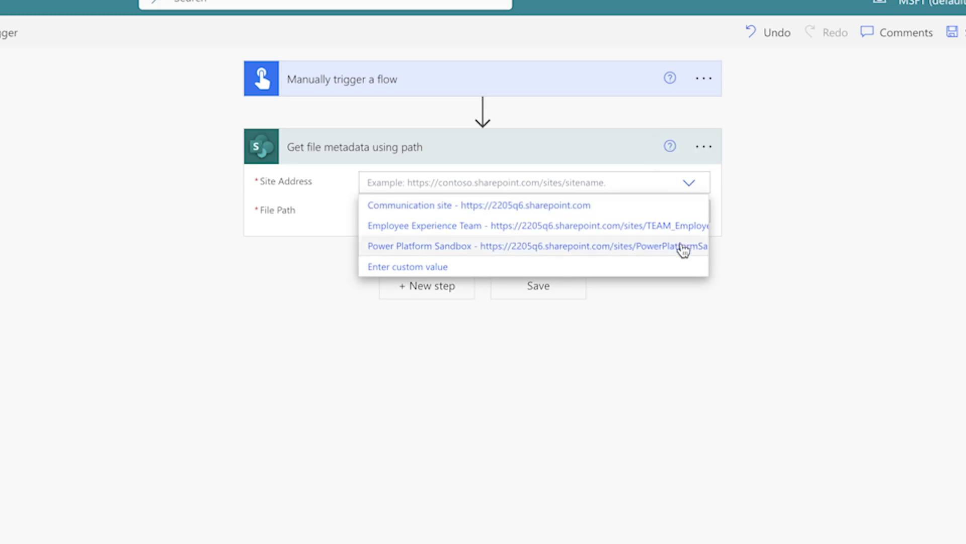
{"action": "left_click", "coordinate": [682, 246]}
{"action": "left_click", "coordinate": [697, 229]}
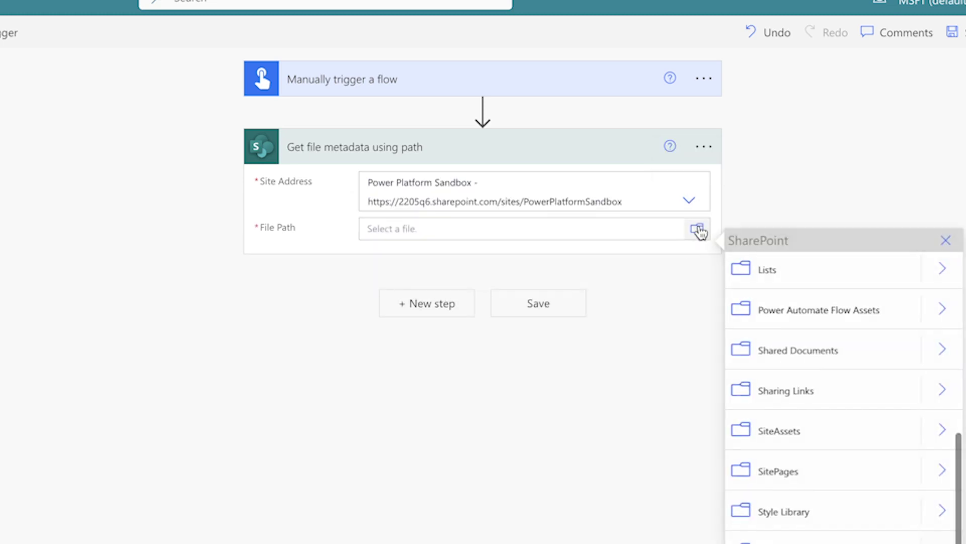
{"action": "left_click", "coordinate": [954, 353]}
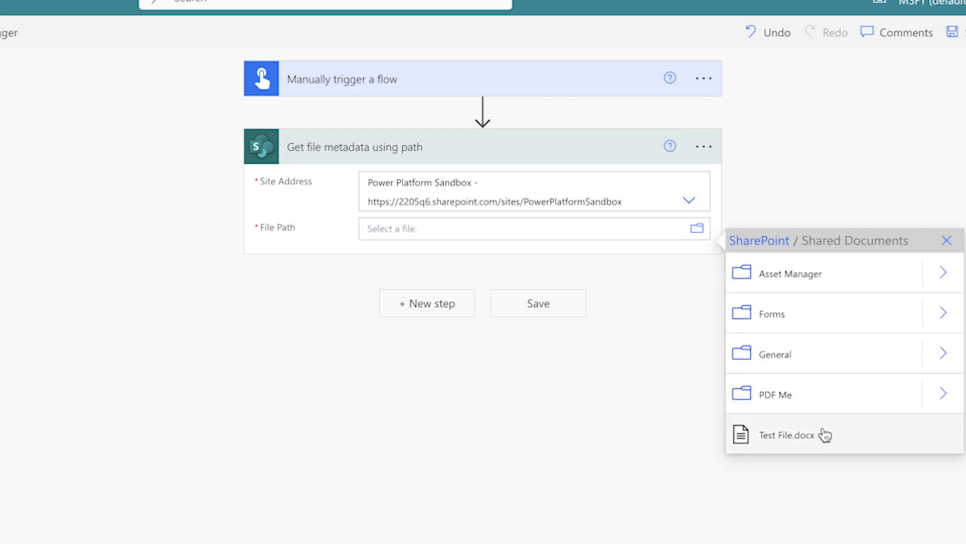
{"action": "left_click", "coordinate": [828, 435]}
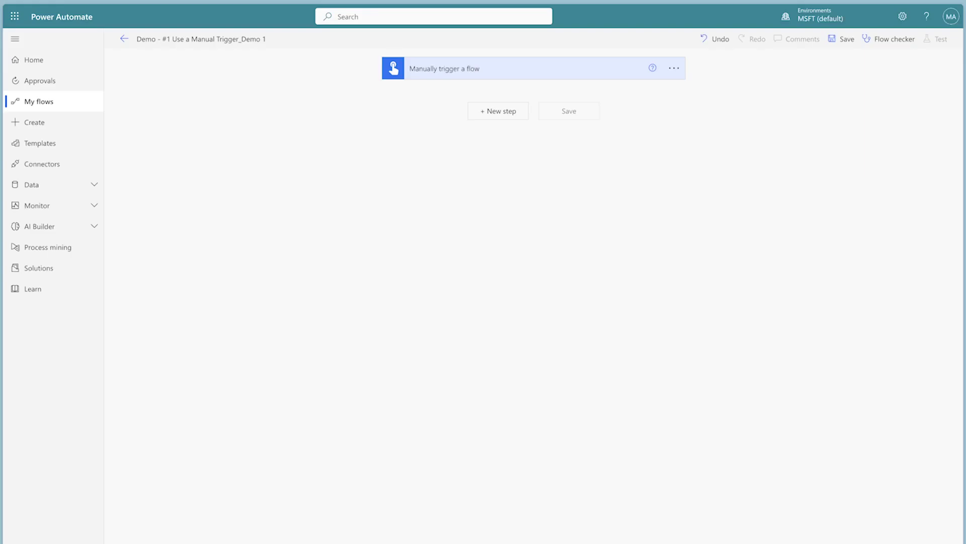
Add a Date input named Test Date to the manual trigger.
{"action": "left_click", "coordinate": [432, 71]}
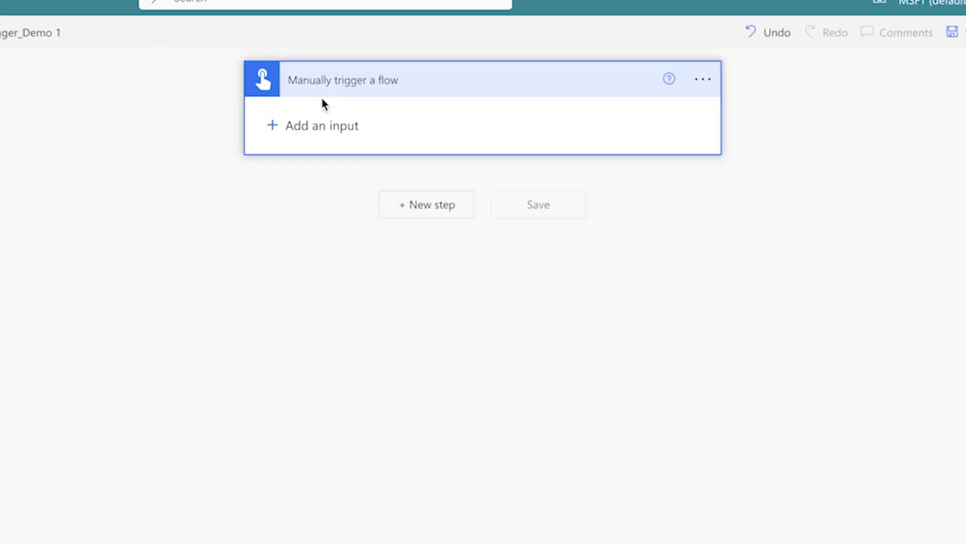
{"action": "left_click", "coordinate": [428, 96]}
{"action": "left_click", "coordinate": [611, 156]}
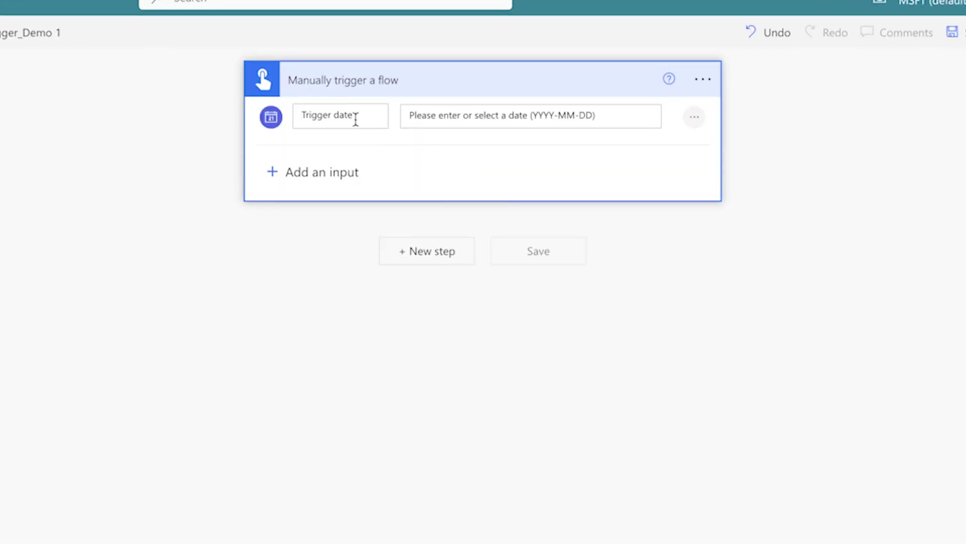
{"action": "triple_click", "coordinate": [356, 120]}
{"action": "type", "text": "Test Date"}
Add a Text input named Test Time with placeholder 'Please enter a time in 24-hour format (eg. 13:00)'.
{"action": "left_click", "coordinate": [356, 168]}
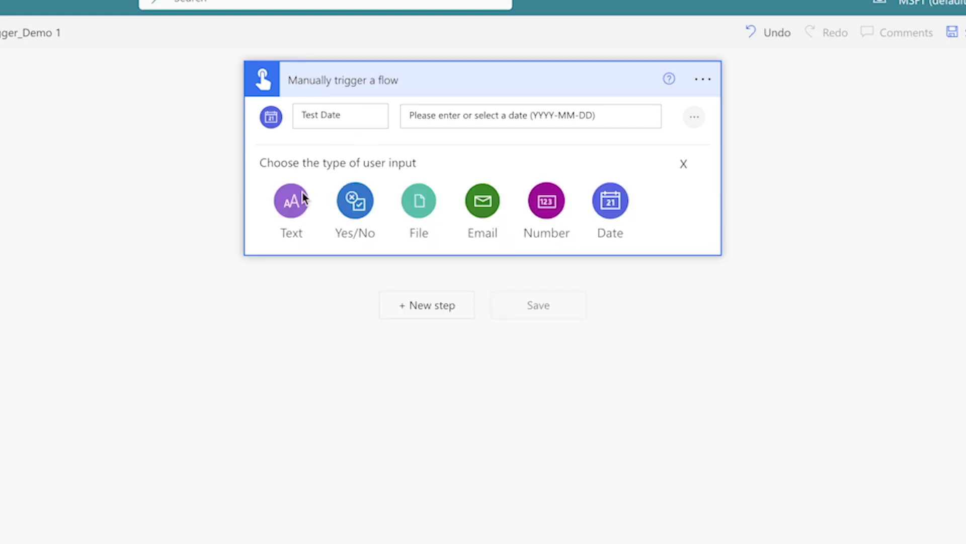
{"action": "left_click", "coordinate": [294, 194]}
{"action": "triple_click", "coordinate": [334, 168]}
{"action": "type", "text": "Test"}
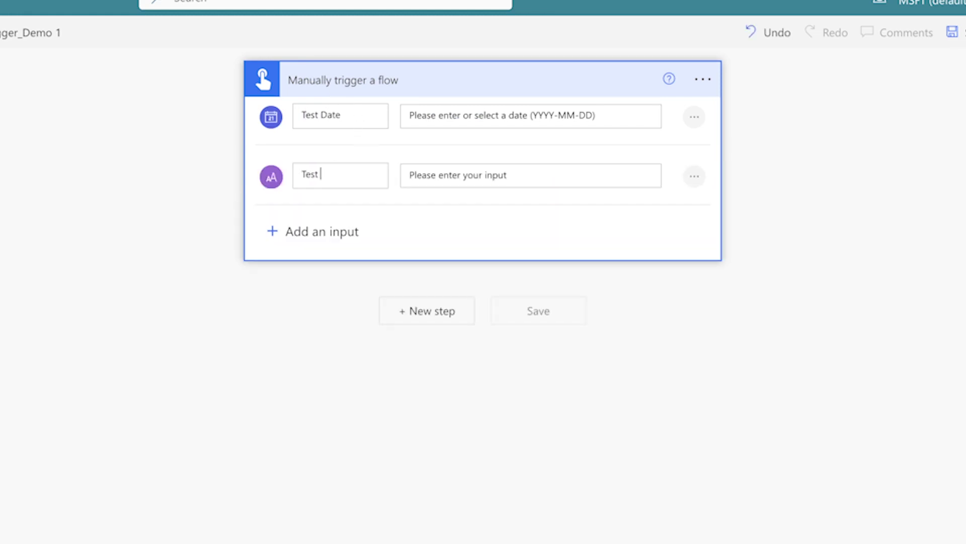
{"action": "type", "text": " Time"}
{"action": "key", "text": "Tab"}
{"action": "type", "text": "Please enter a time in 24-hour format (eg"}
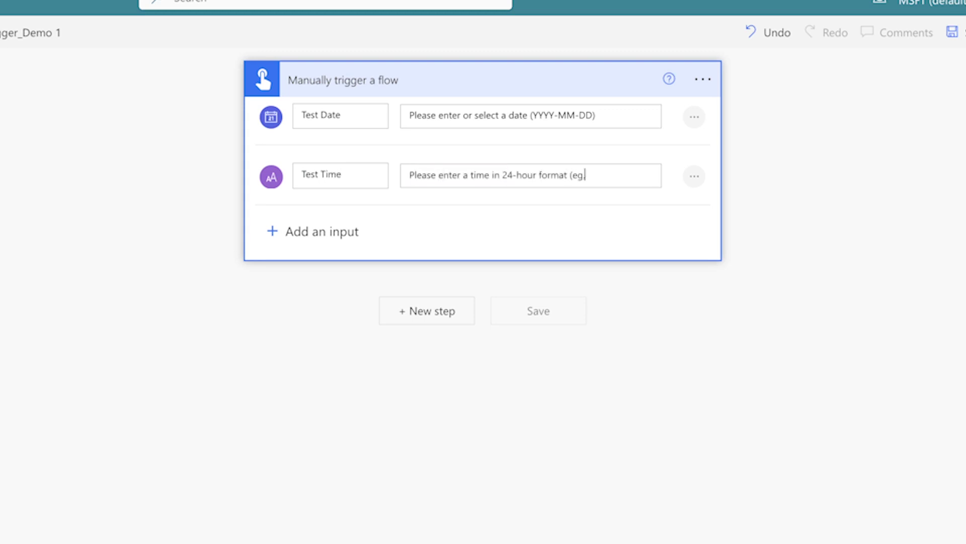
{"action": "type", "text": ". 13:00"}
{"action": "left_click", "coordinate": [416, 317]}
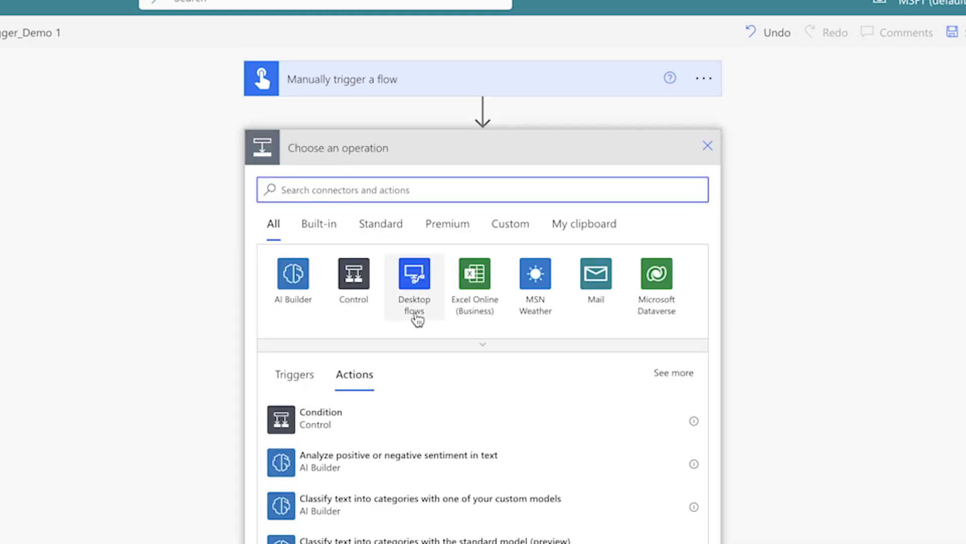
Add a Compose step and rename it 'Compose - Dynamic DateTime'.
{"action": "type", "text": "compose"}
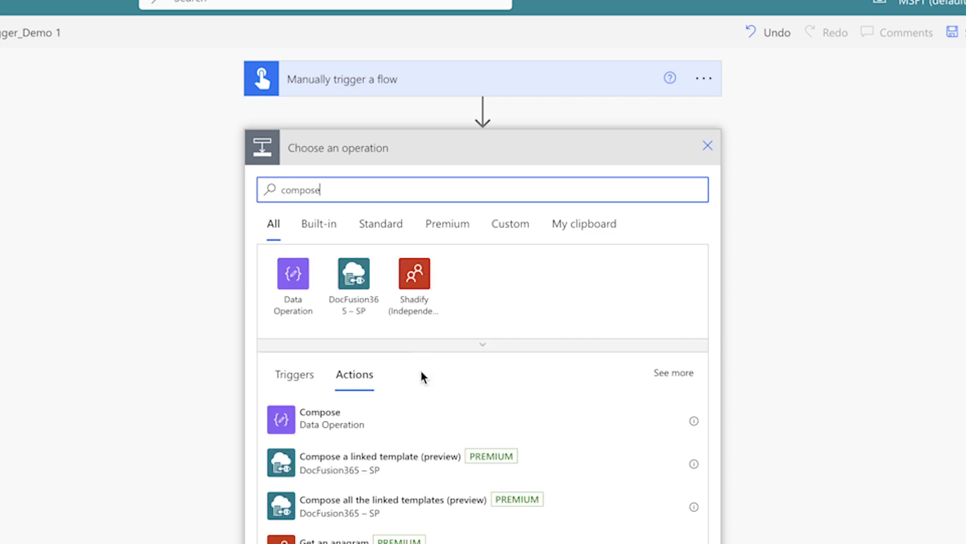
{"action": "left_click", "coordinate": [423, 416]}
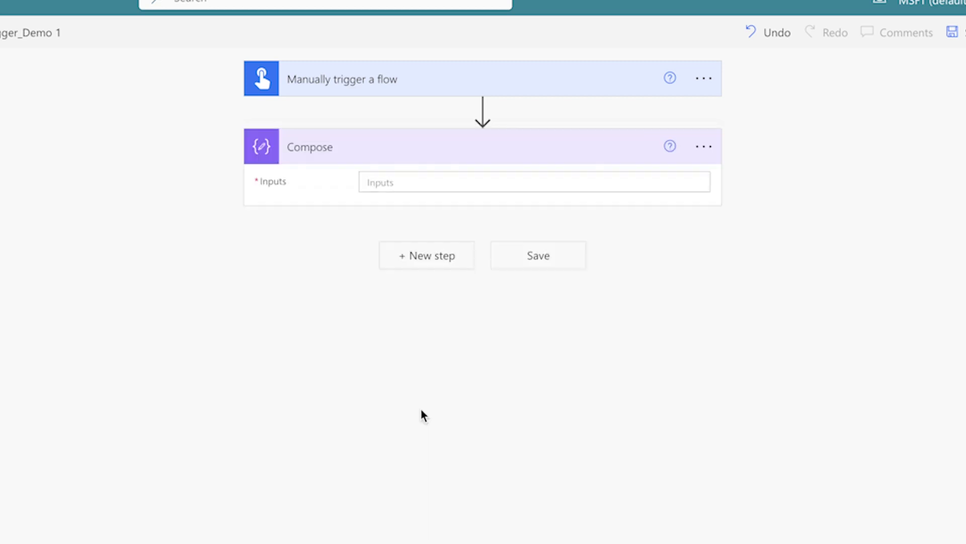
{"action": "left_click", "coordinate": [705, 149]}
{"action": "left_click", "coordinate": [756, 173]}
{"action": "left_click", "coordinate": [621, 147]}
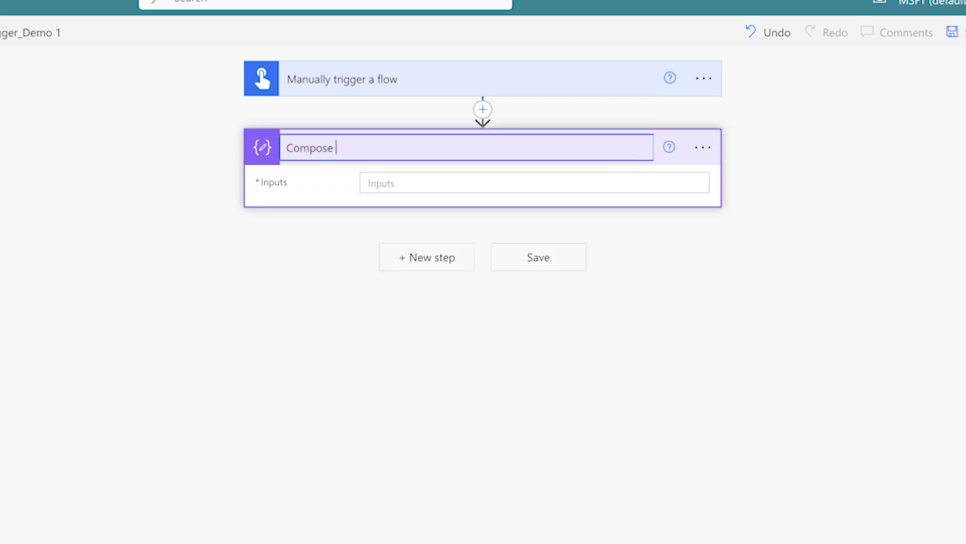
{"action": "type", "text": "- Dynamic DateTime"}
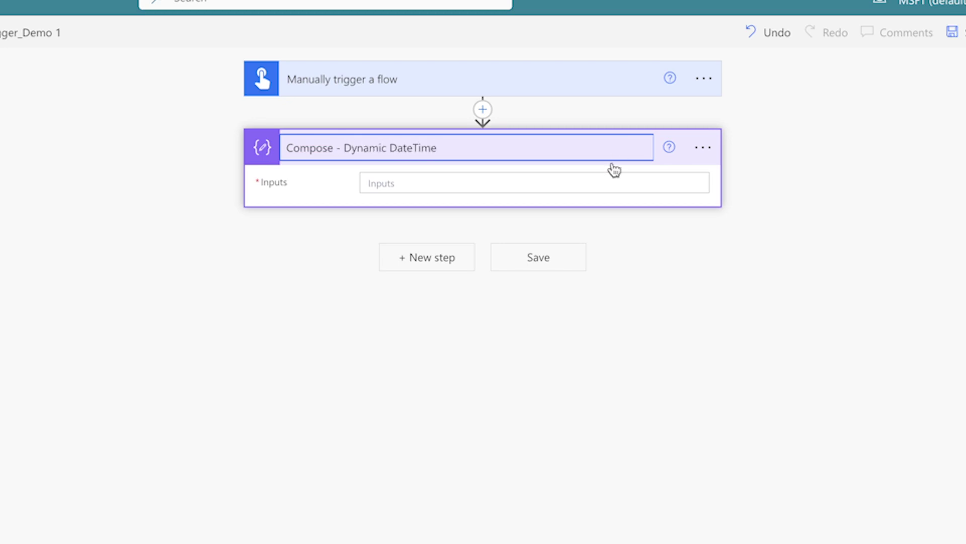
{"action": "left_click", "coordinate": [606, 183]}
Fill its Inputs with Test Date, a literal T, then Test Time.
{"action": "left_click", "coordinate": [828, 302]}
{"action": "type", "text": "test"}
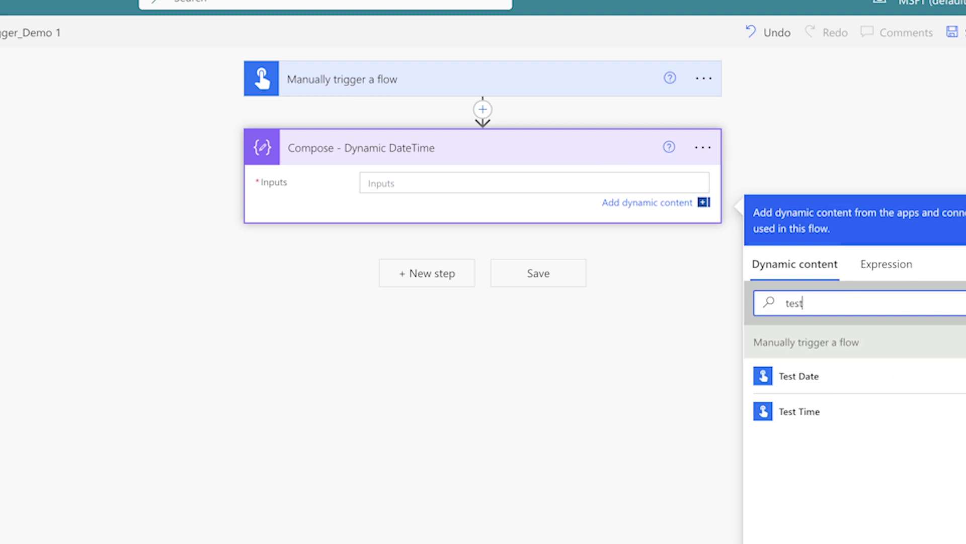
{"action": "left_click", "coordinate": [843, 393]}
{"action": "type", "text": "Test Date T"}
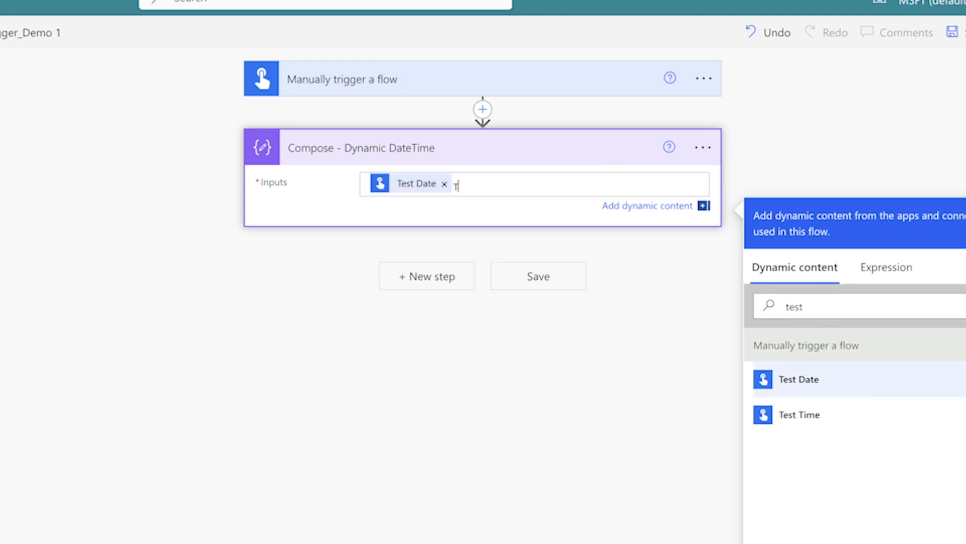
{"action": "left_click", "coordinate": [844, 425]}
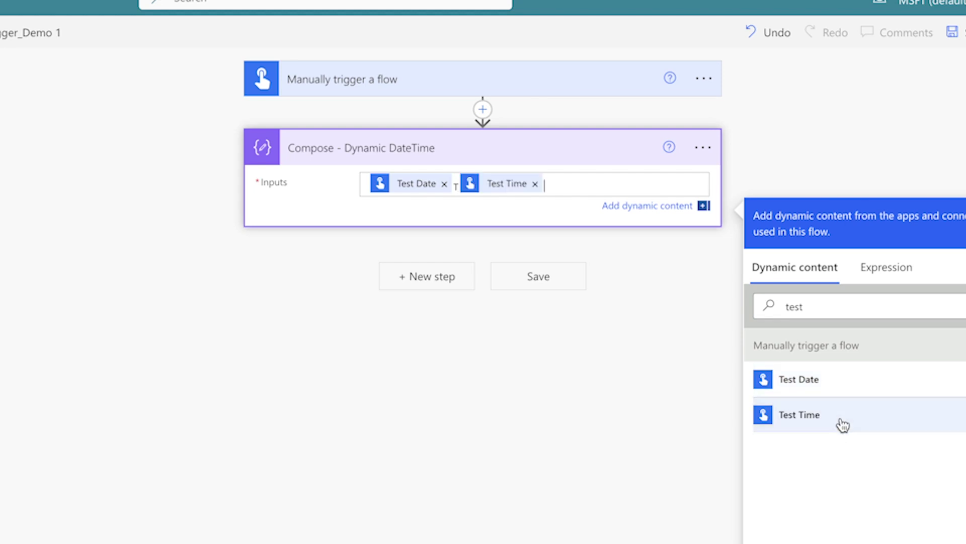
Add a second Compose step below Compose - Dynamic DateTime.
{"action": "left_click", "coordinate": [446, 278]}
{"action": "type", "text": "Compose"}
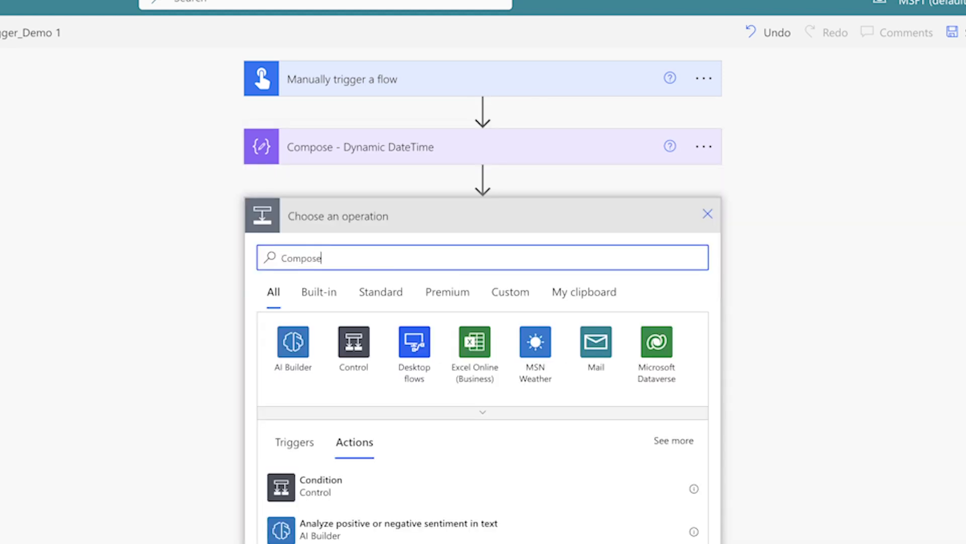
{"action": "left_click", "coordinate": [500, 491]}
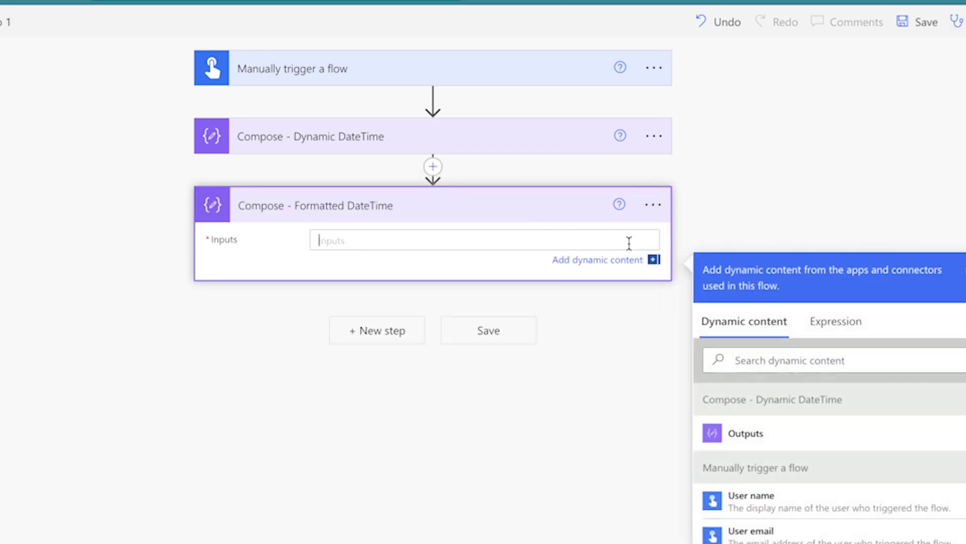
Set its Inputs to the expression formatDateTime(Outputs, 'MMM dd, yyyy h:mm tt').
{"action": "left_click", "coordinate": [750, 302]}
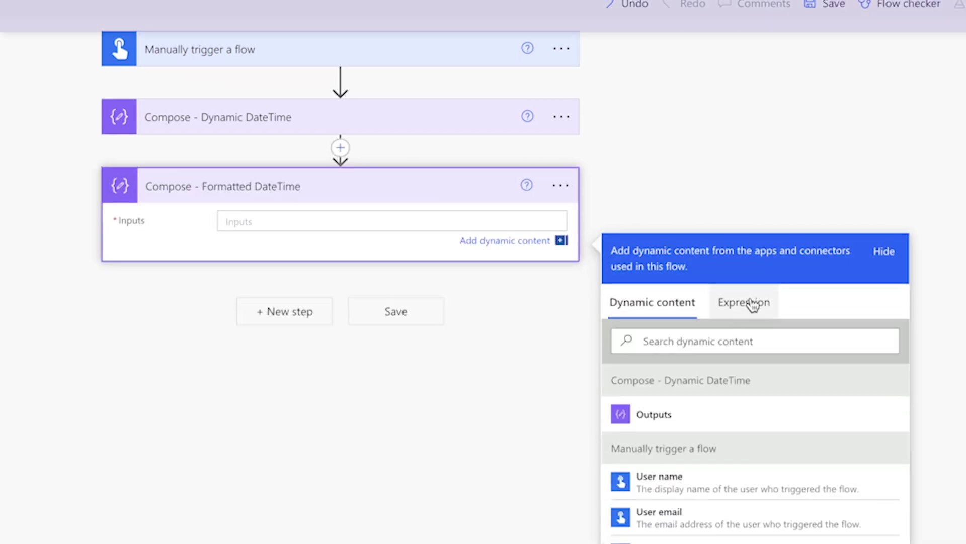
{"action": "left_click", "coordinate": [750, 302]}
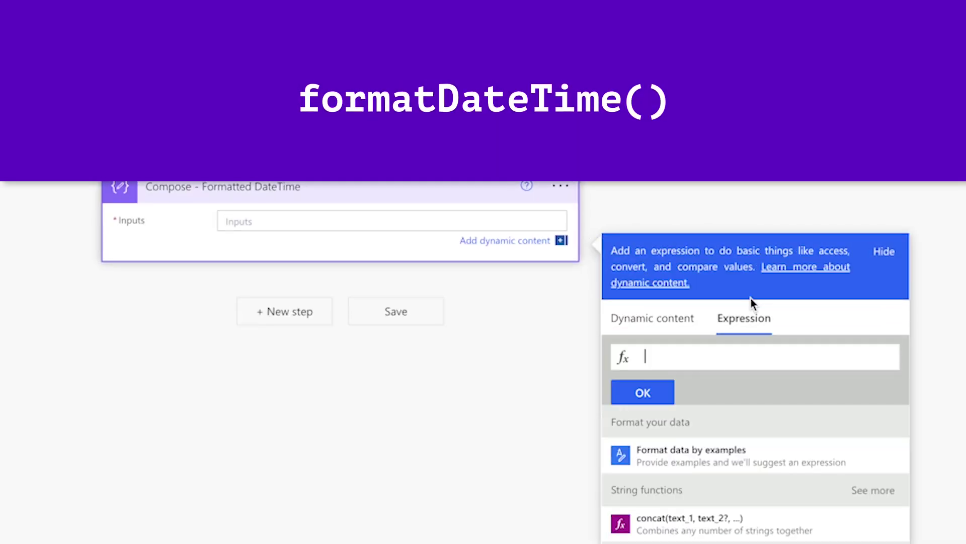
{"action": "type", "text": "formatDateTime("}
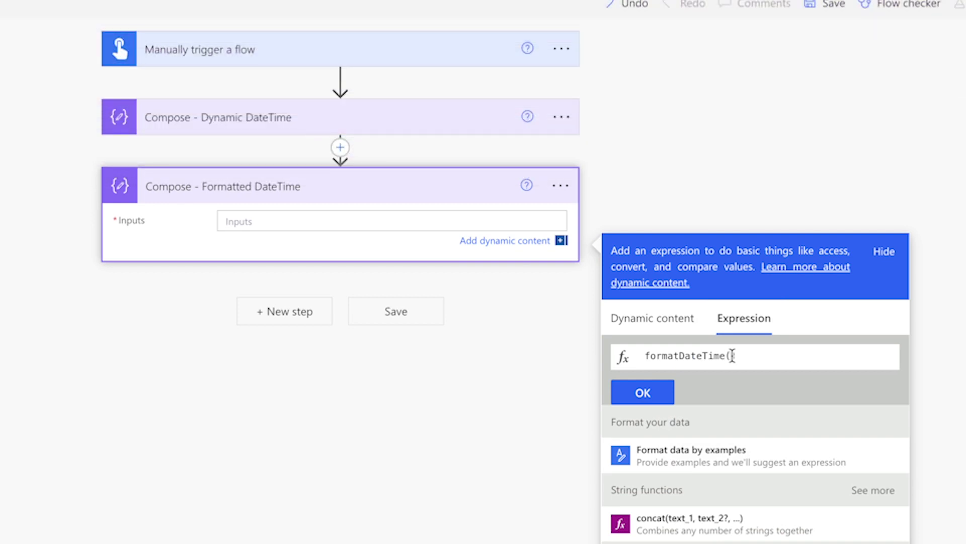
{"action": "left_click", "coordinate": [675, 325]}
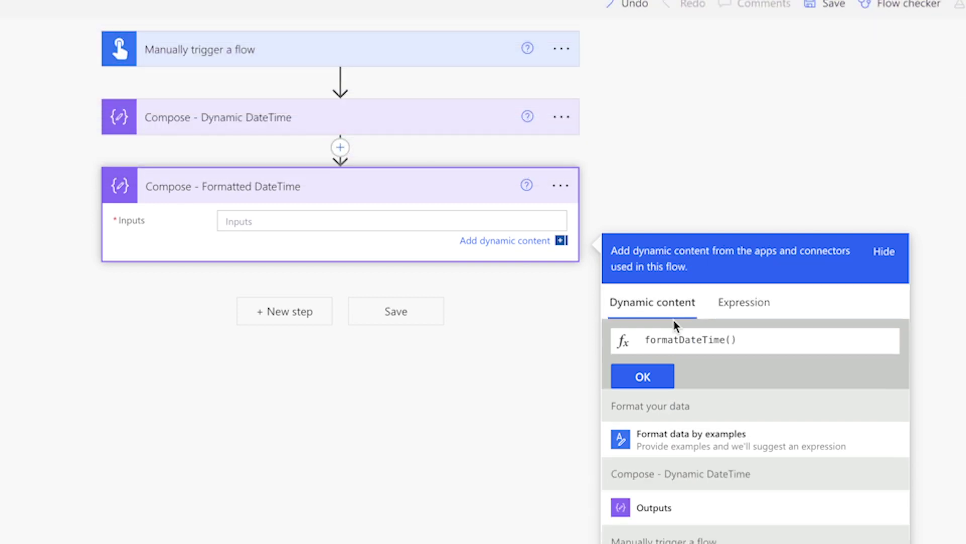
{"action": "left_click", "coordinate": [696, 513]}
{"action": "type", "text": ","}
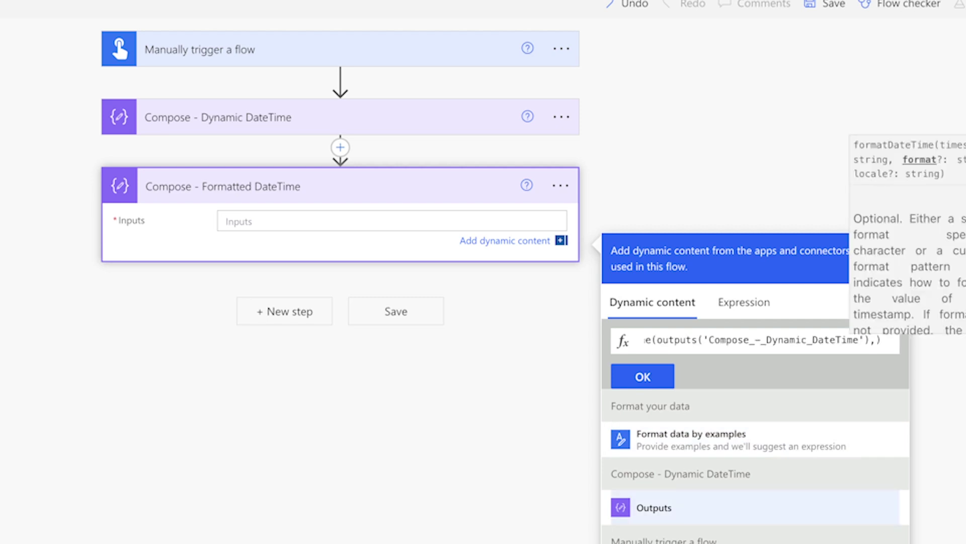
{"action": "type", "text": "'"}
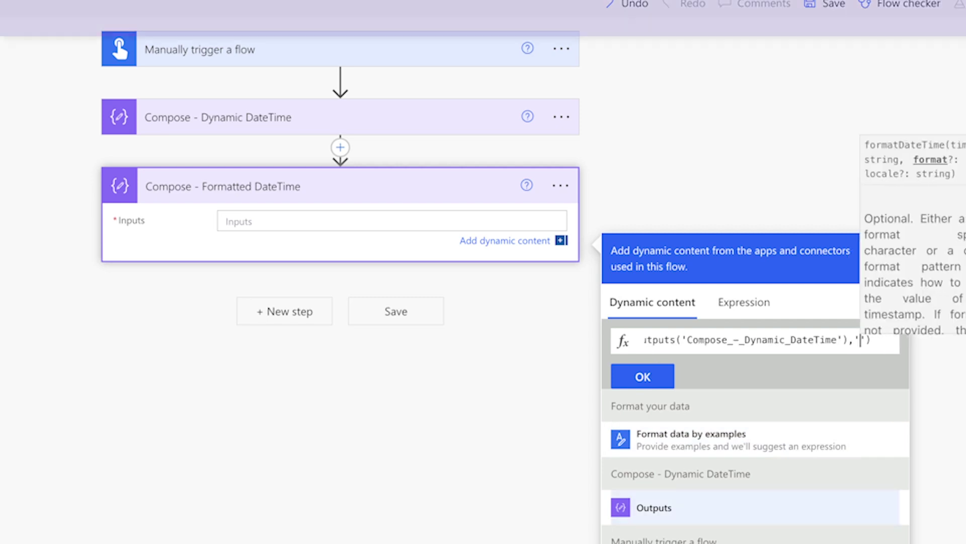
{"action": "type", "text": "MMM"}
{"action": "type", "text": " dd, "}
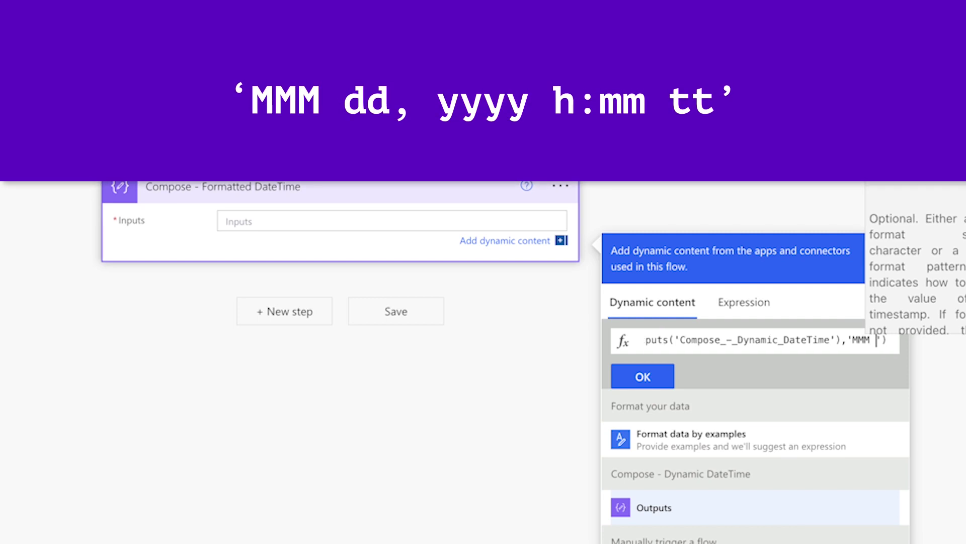
{"action": "type", "text": "yyyy "}
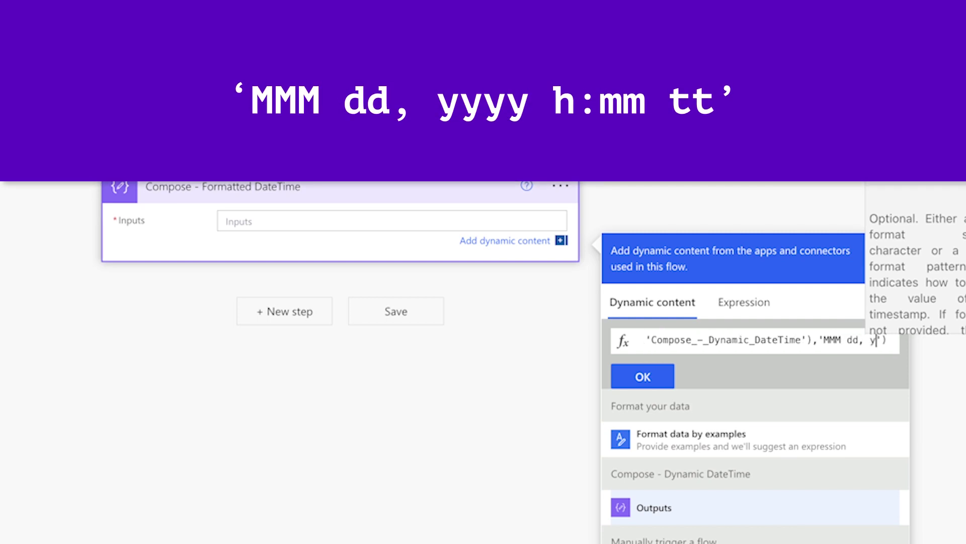
{"action": "type", "text": "h:mm"}
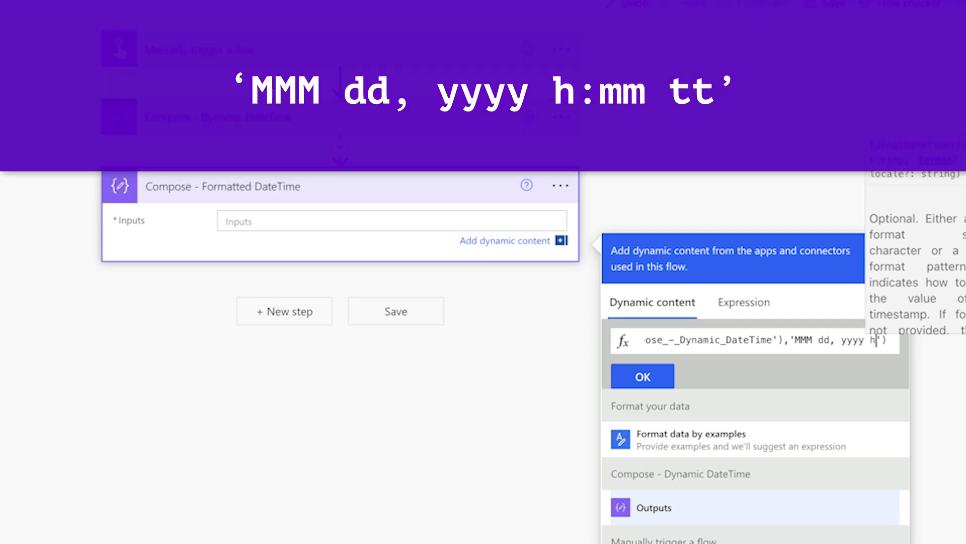
{"action": "type", "text": " tt"}
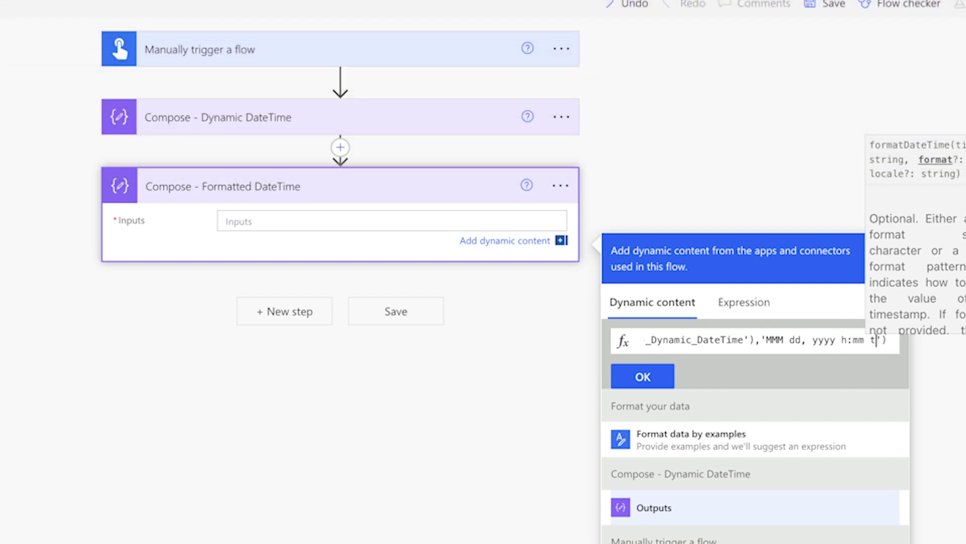
{"action": "left_click", "coordinate": [643, 377]}
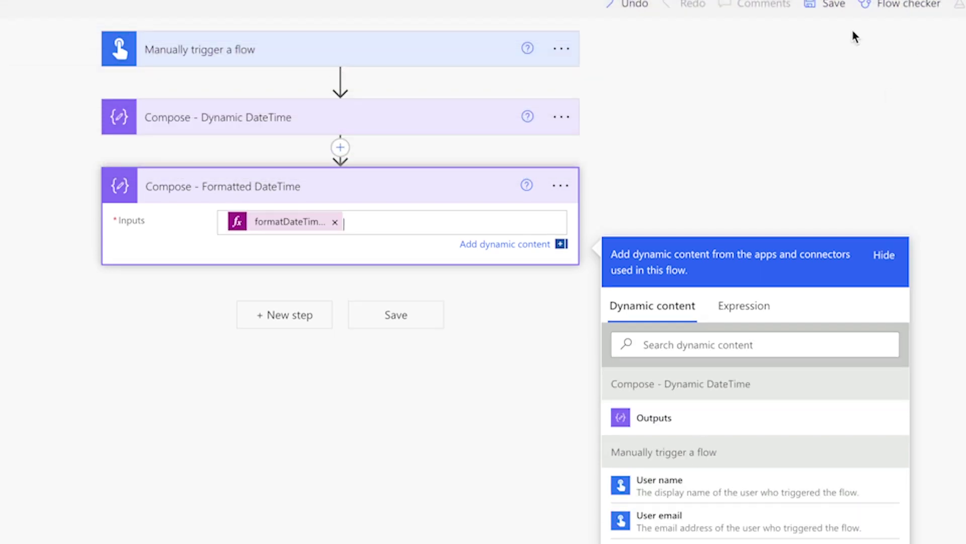
Save the flow and test-run it manually with Test Date 2023-08-30 and Test Time 14:30.
{"action": "left_click", "coordinate": [834, 6]}
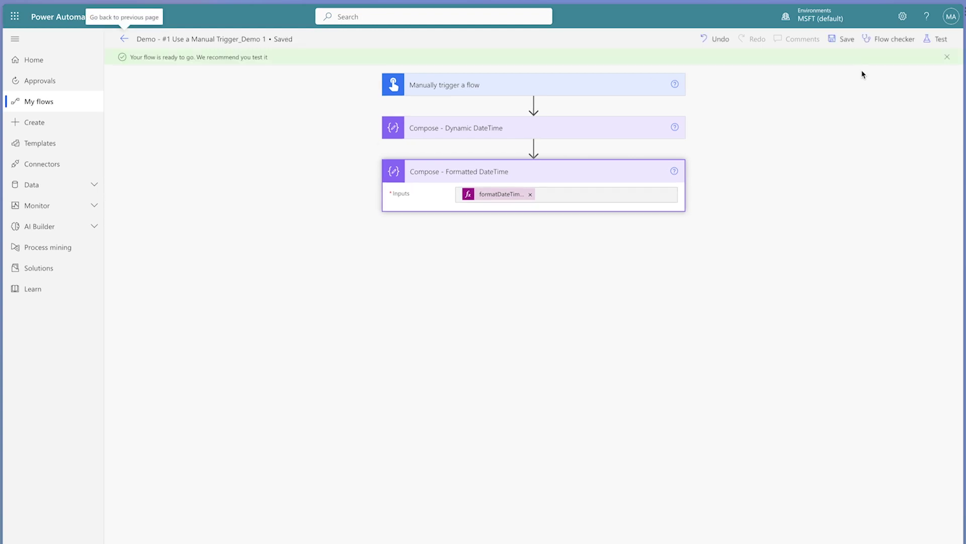
{"action": "left_click", "coordinate": [936, 39]}
{"action": "left_click", "coordinate": [800, 75]}
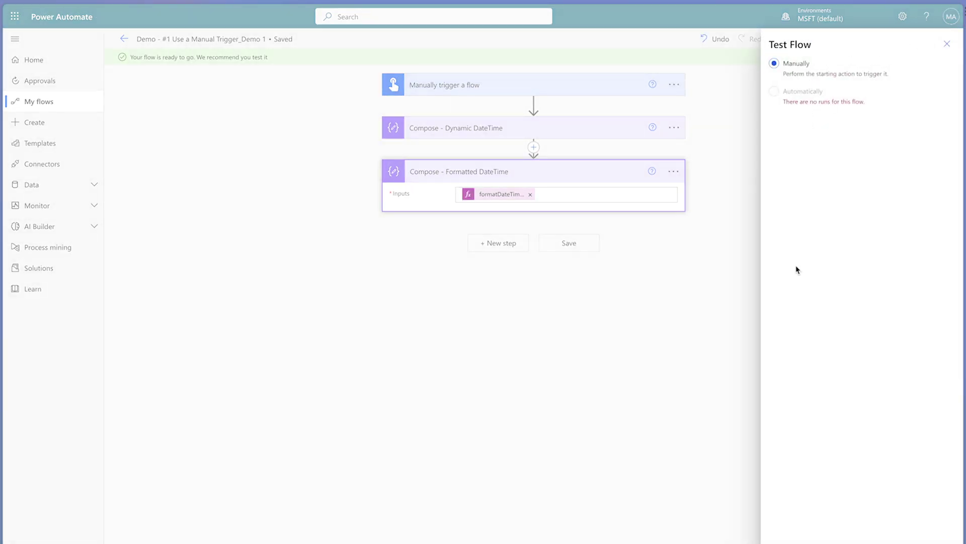
{"action": "left_click", "coordinate": [807, 463]}
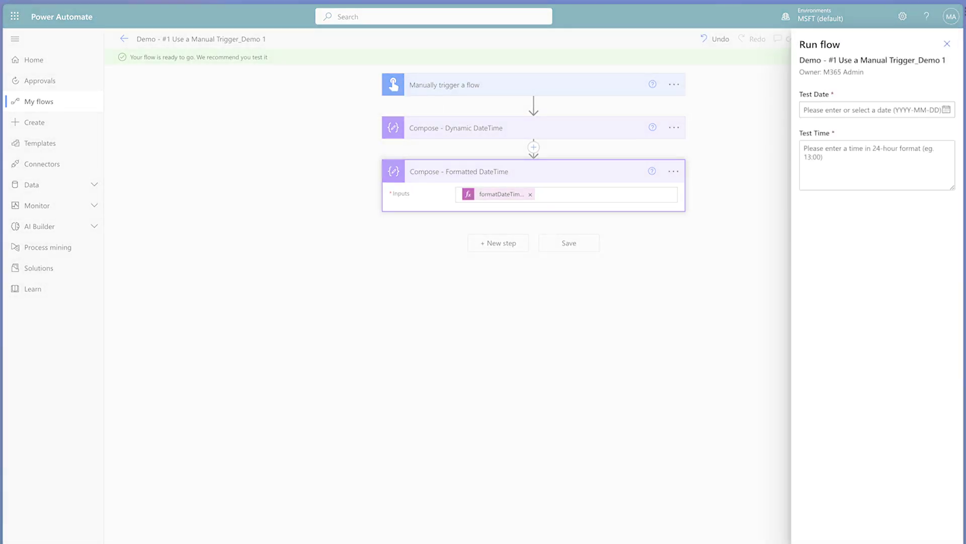
{"action": "left_click", "coordinate": [948, 109]}
{"action": "left_click", "coordinate": [775, 338]}
{"action": "left_click", "coordinate": [725, 224]}
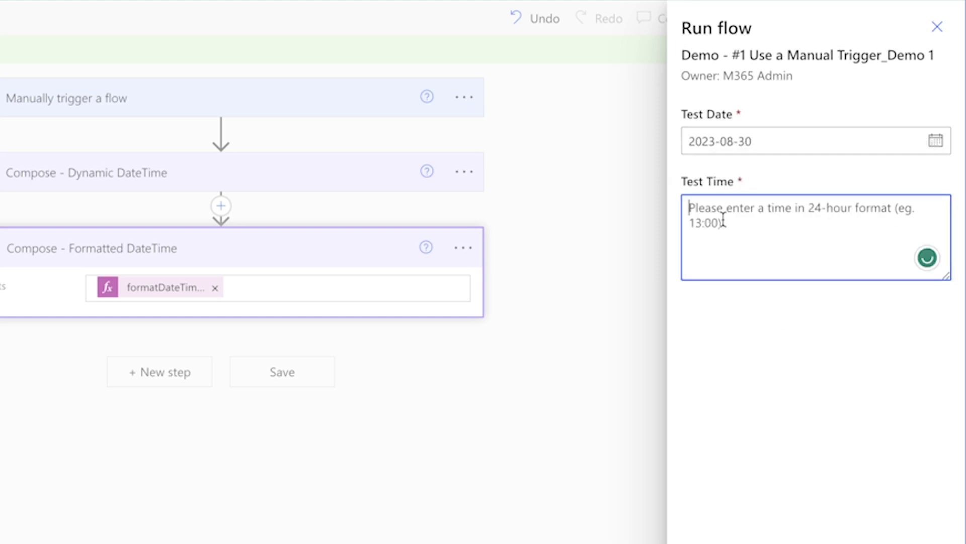
{"action": "type", "text": "14:30"}
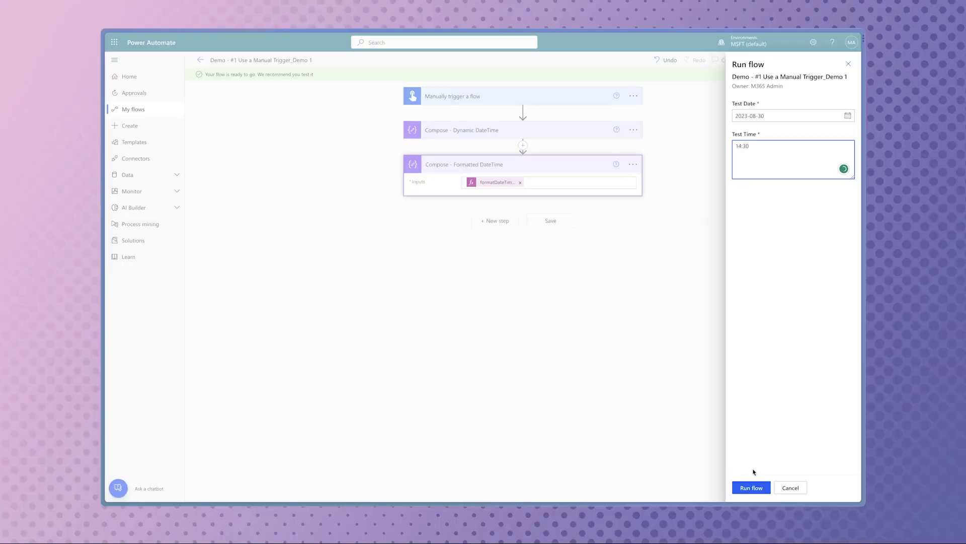
{"action": "left_click", "coordinate": [750, 484]}
{"action": "left_click", "coordinate": [752, 485]}
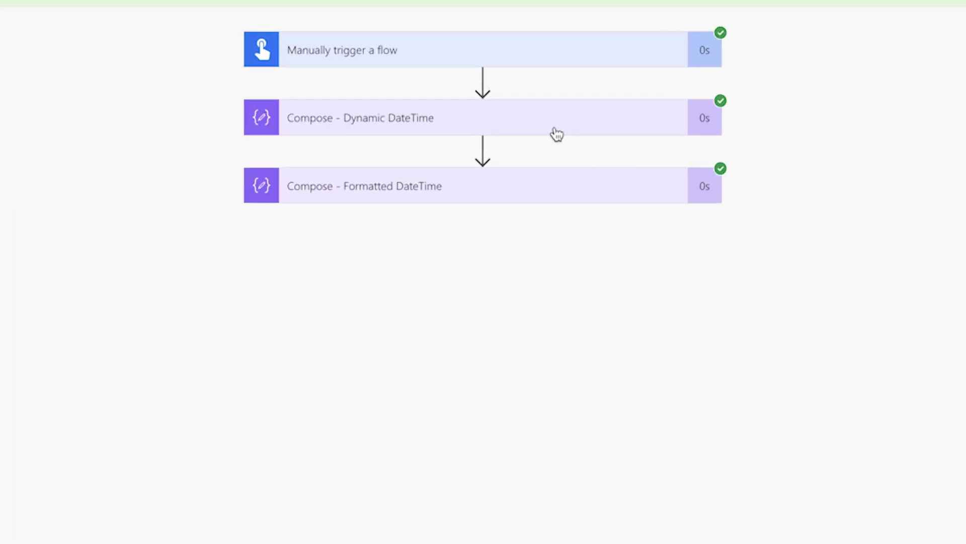
Expand both Compose steps in the run to check the result Aug 30, 2023 2:30 PM.
{"action": "left_click", "coordinate": [556, 134]}
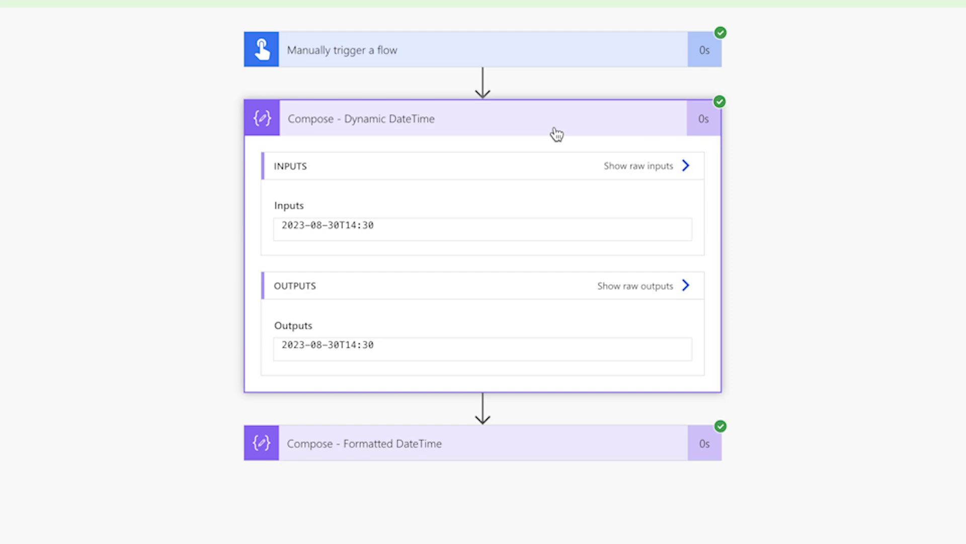
{"action": "left_click", "coordinate": [548, 451]}
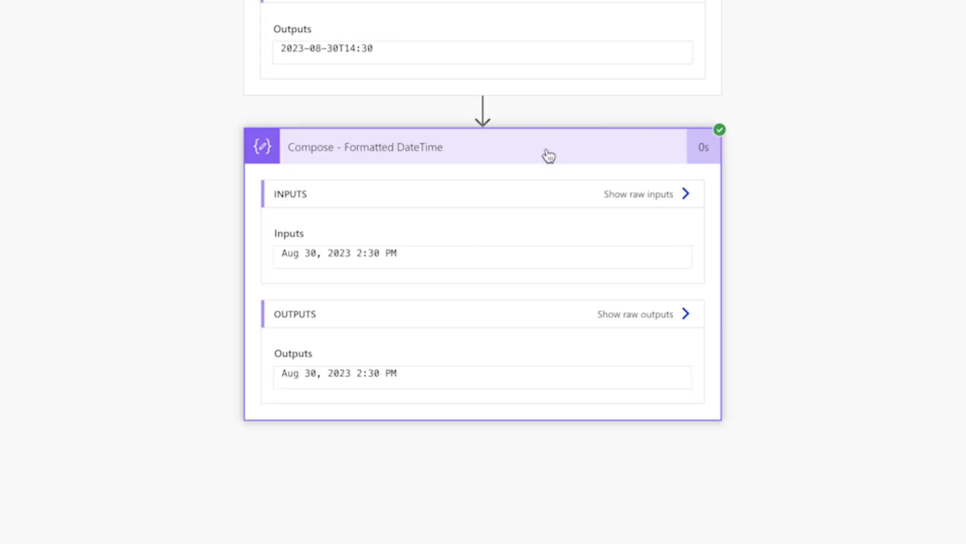
{"action": "left_click", "coordinate": [548, 156]}
{"action": "left_click", "coordinate": [549, 156]}
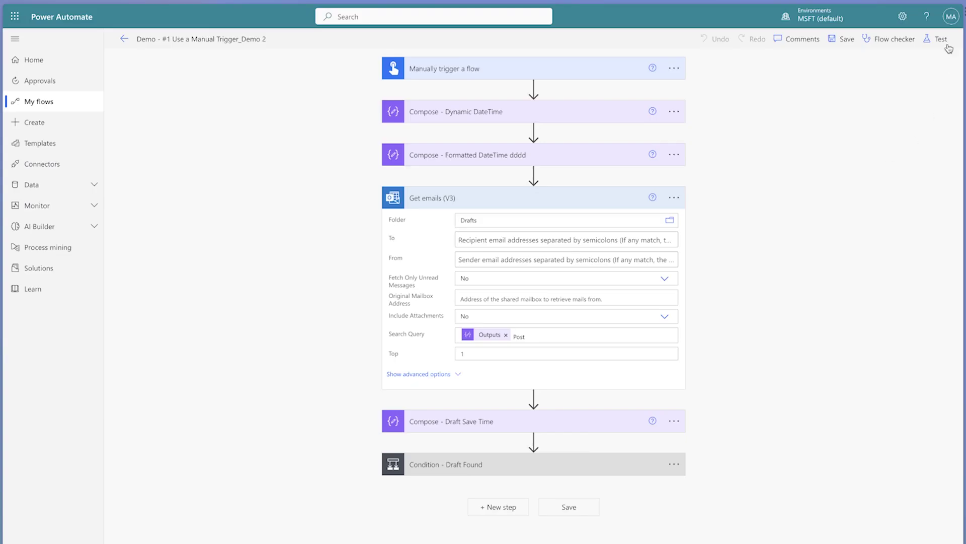
Test-run the Demo 2 flow manually with Test Date 2023-08-28 and Test Time 15:00.
{"action": "left_click", "coordinate": [948, 45]}
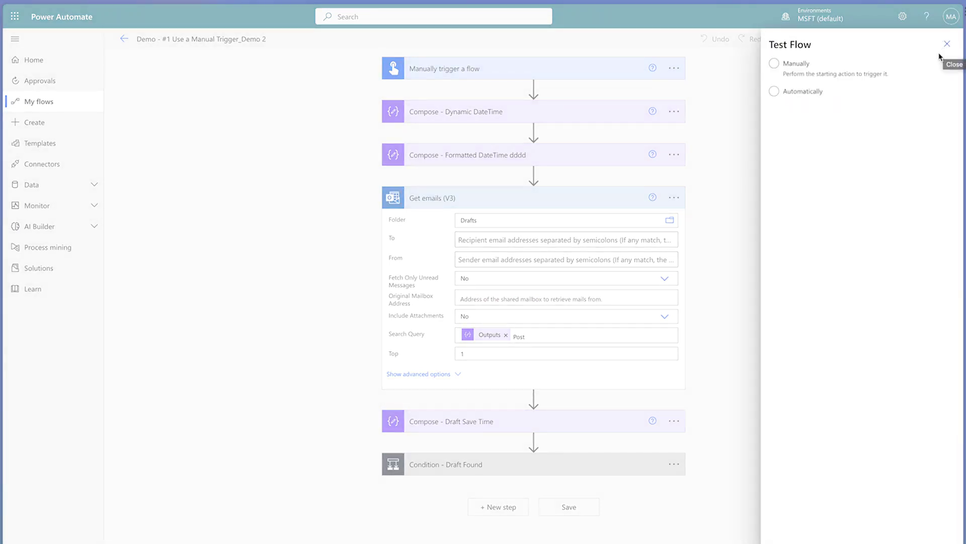
{"action": "left_click", "coordinate": [812, 70]}
{"action": "left_click", "coordinate": [781, 531]}
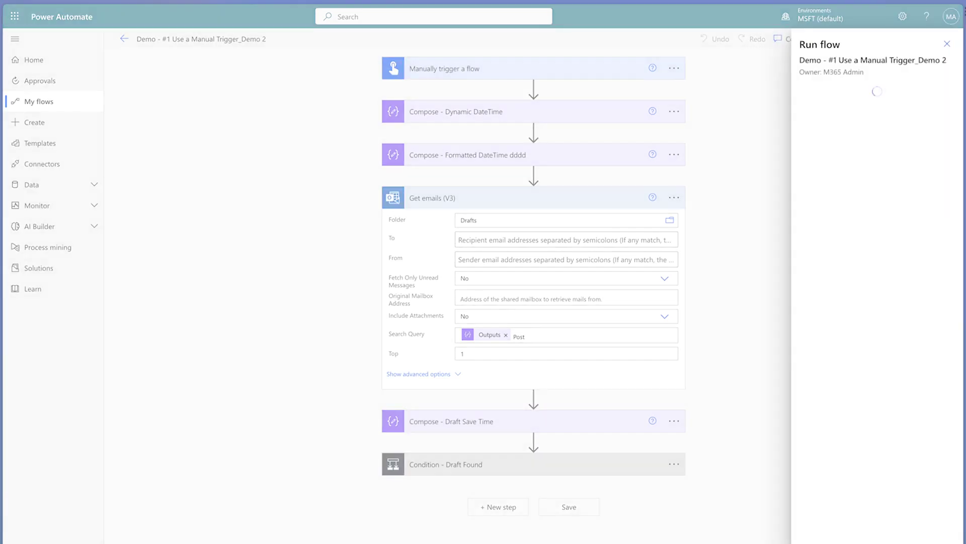
{"action": "left_click", "coordinate": [947, 110]}
{"action": "left_click", "coordinate": [827, 217]}
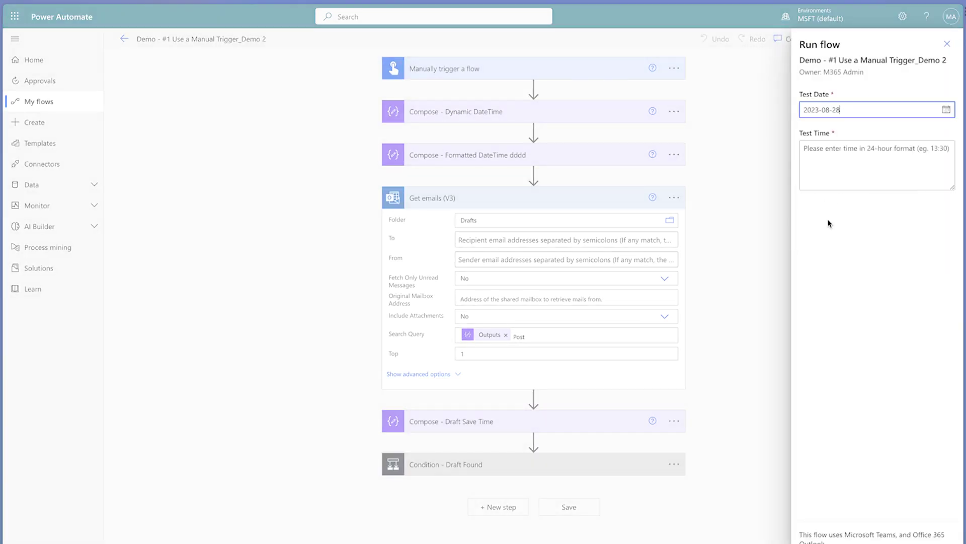
{"action": "left_click", "coordinate": [879, 161]}
{"action": "type", "text": "15:00"}
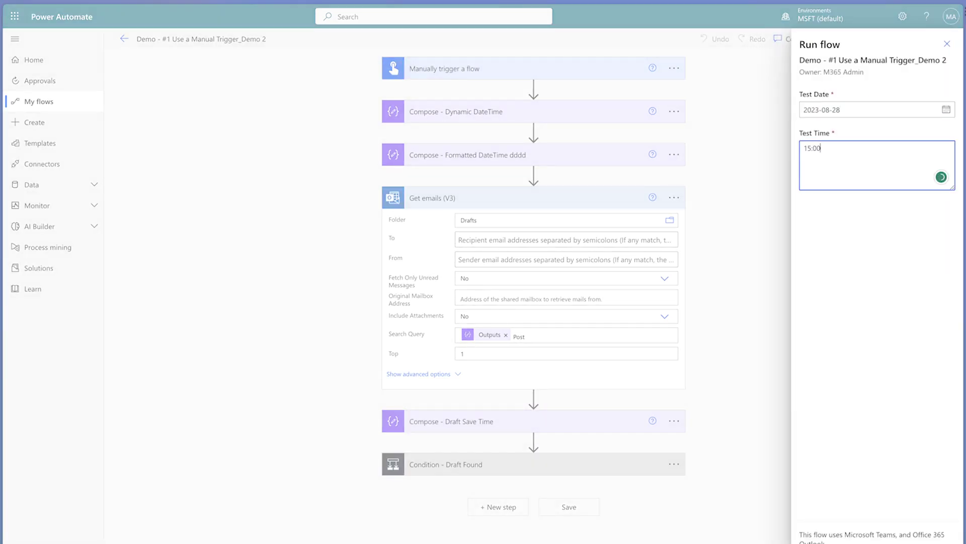
{"action": "key", "text": "Return"}
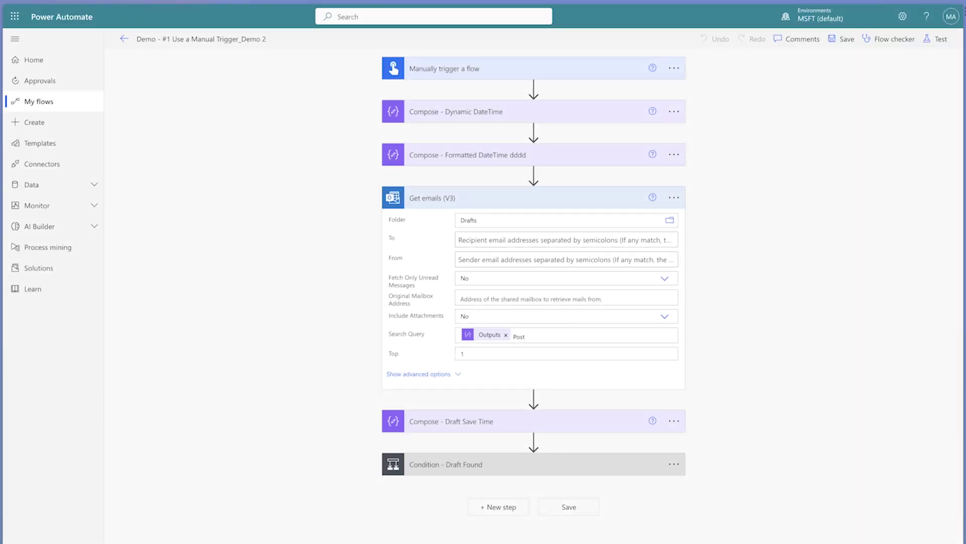
Check the Get emails (V3) outputs for the Monday Post draft and return to the editor.
{"action": "left_click", "coordinate": [535, 90]}
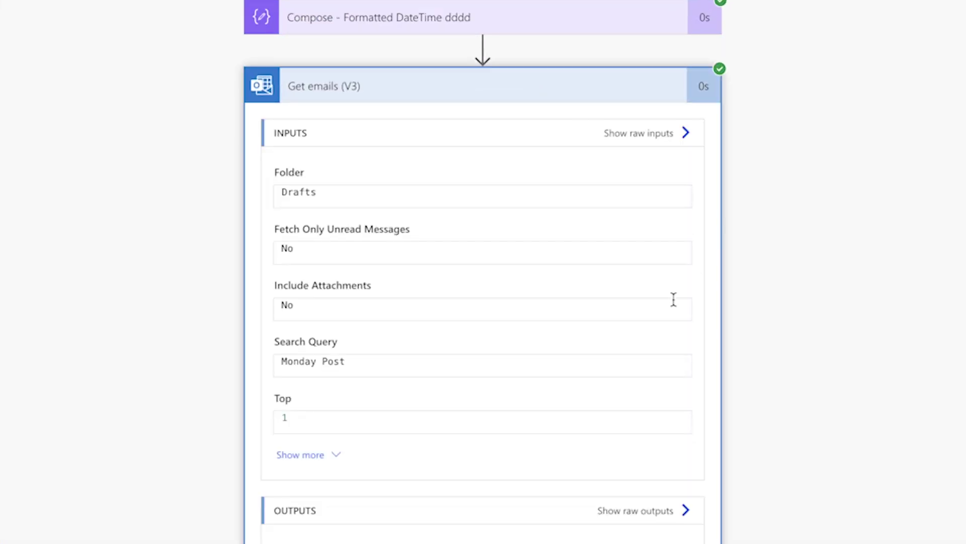
{"action": "scroll", "coordinate": [796, 498], "scroll_direction": "down", "scroll_amount": 3}
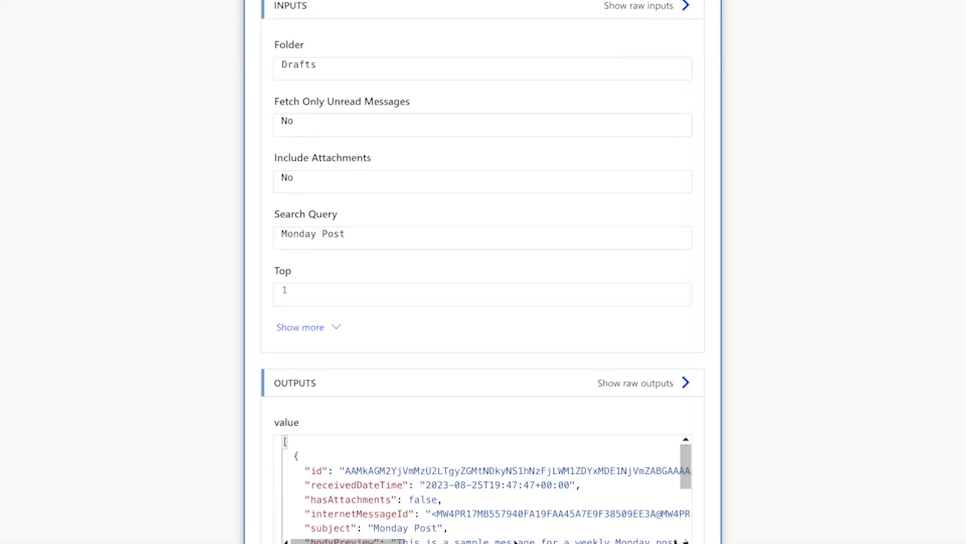
{"action": "scroll", "coordinate": [501, 528], "scroll_direction": "down", "scroll_amount": 3}
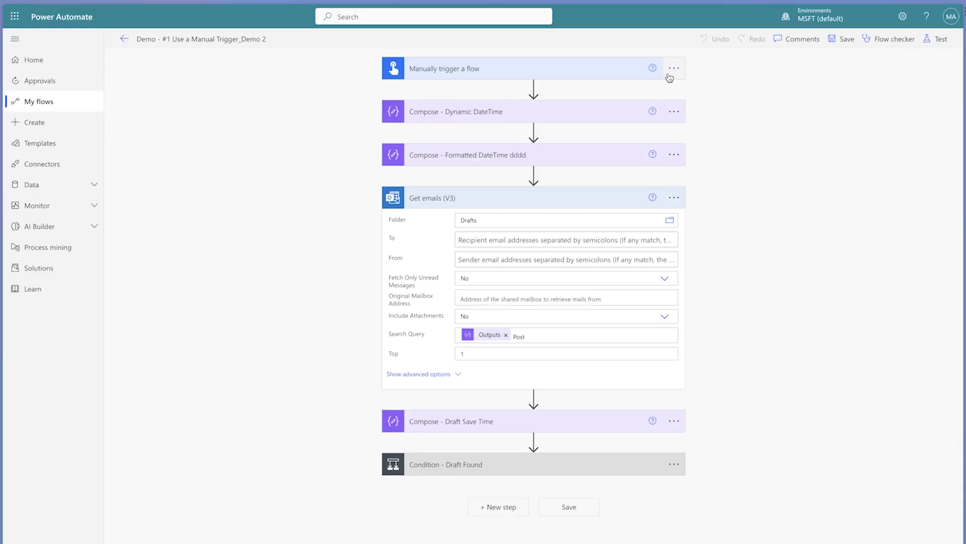
{"action": "left_click", "coordinate": [673, 69]}
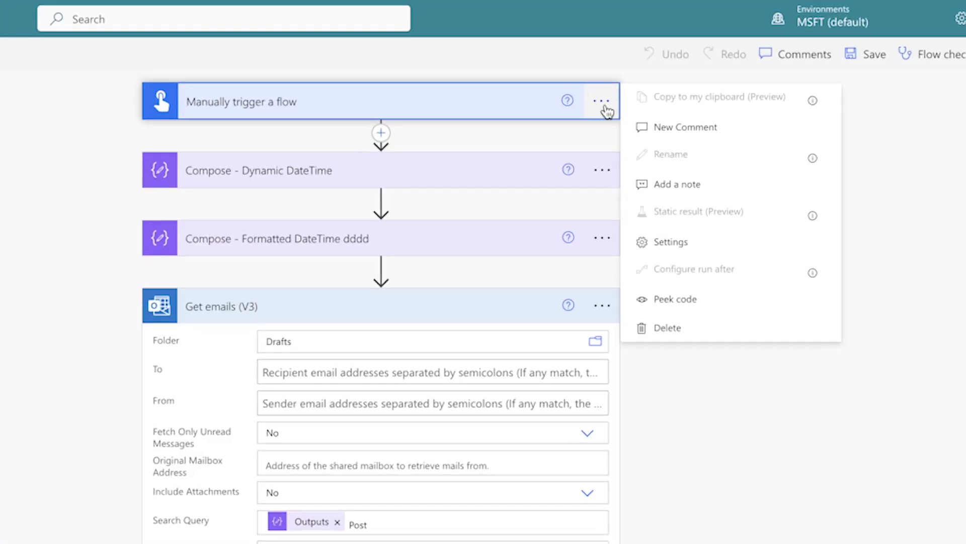
Delete the manual trigger and add a Recurrence trigger in its place.
{"action": "left_click", "coordinate": [701, 330]}
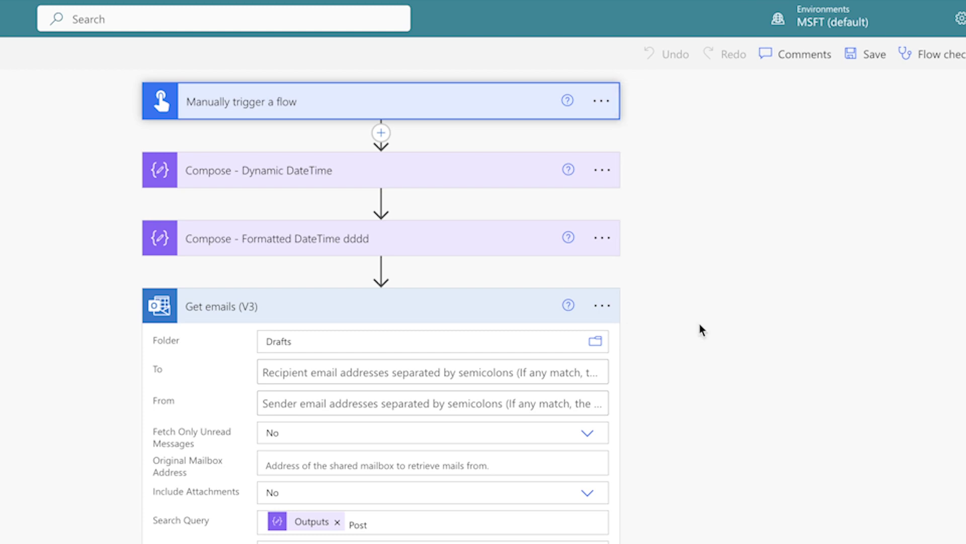
{"action": "left_click", "coordinate": [325, 504]}
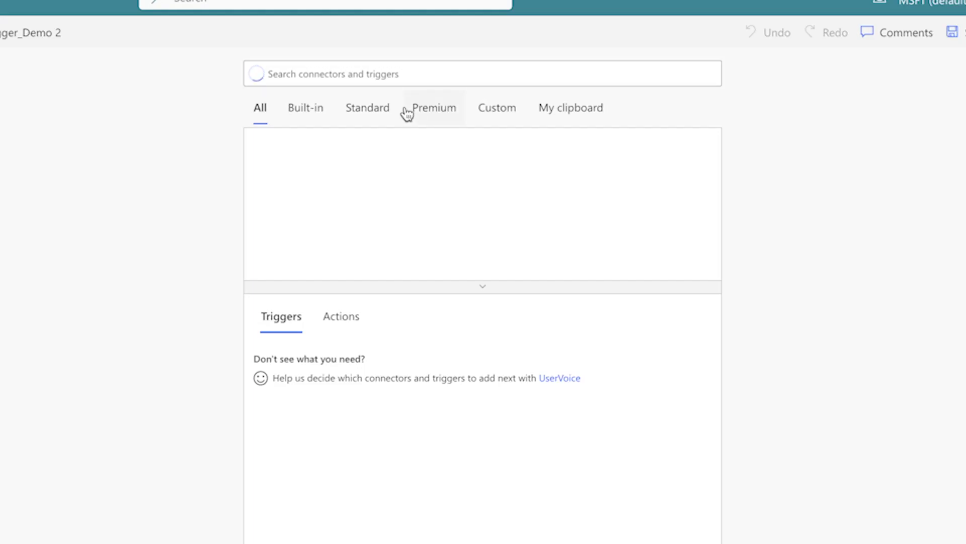
{"action": "type", "text": "recurr"}
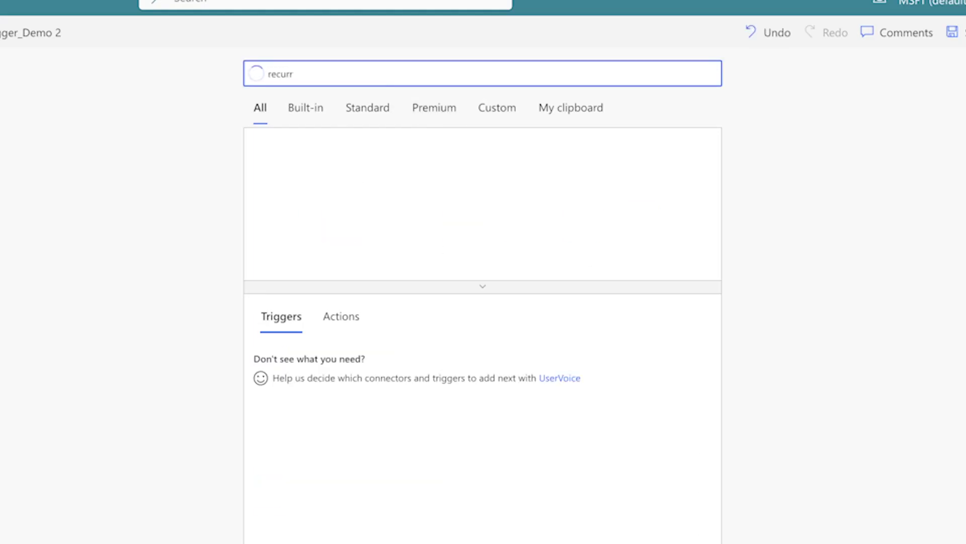
{"action": "left_click", "coordinate": [382, 398]}
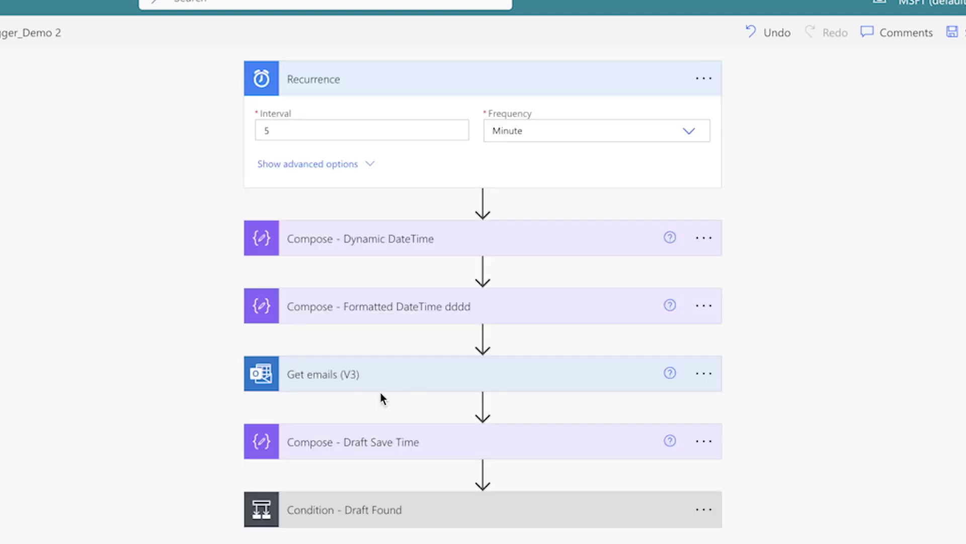
Schedule the Recurrence weekly on Monday and Friday at hour 8.
{"action": "left_click", "coordinate": [688, 132]}
{"action": "left_click", "coordinate": [528, 180]}
{"action": "left_click", "coordinate": [370, 165]}
{"action": "left_click", "coordinate": [694, 218]}
{"action": "left_click", "coordinate": [438, 277]}
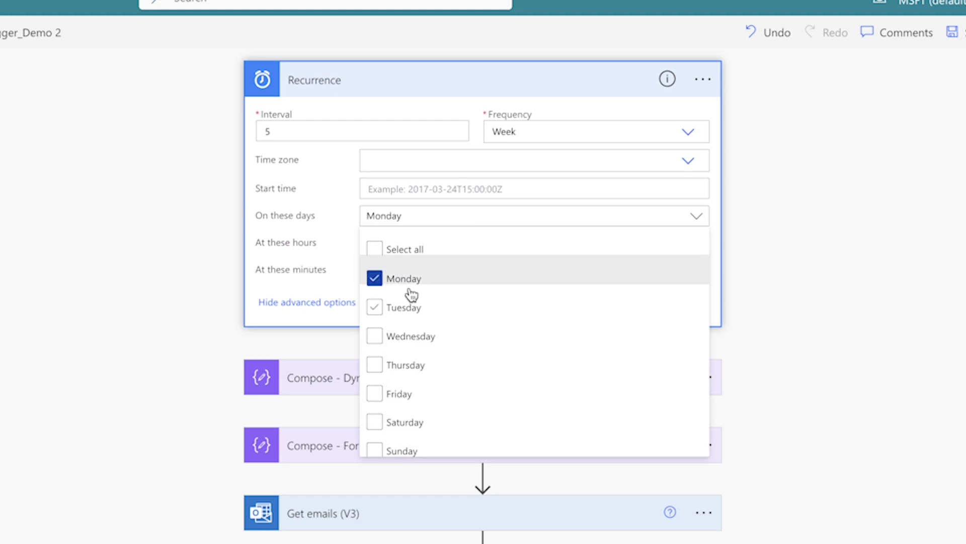
{"action": "left_click", "coordinate": [430, 393]}
{"action": "left_click", "coordinate": [738, 267]}
{"action": "left_click", "coordinate": [397, 244]}
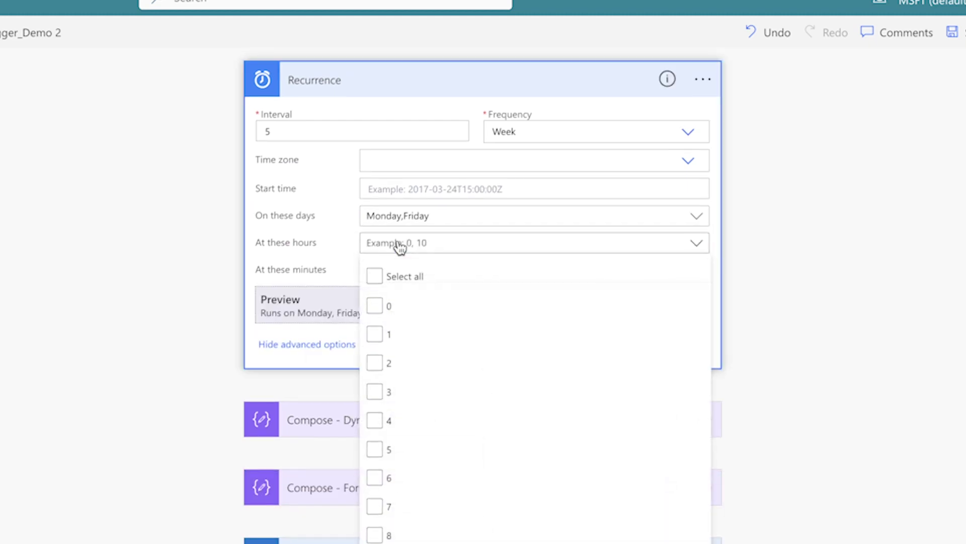
{"action": "left_click", "coordinate": [433, 529]}
{"action": "left_click", "coordinate": [801, 322]}
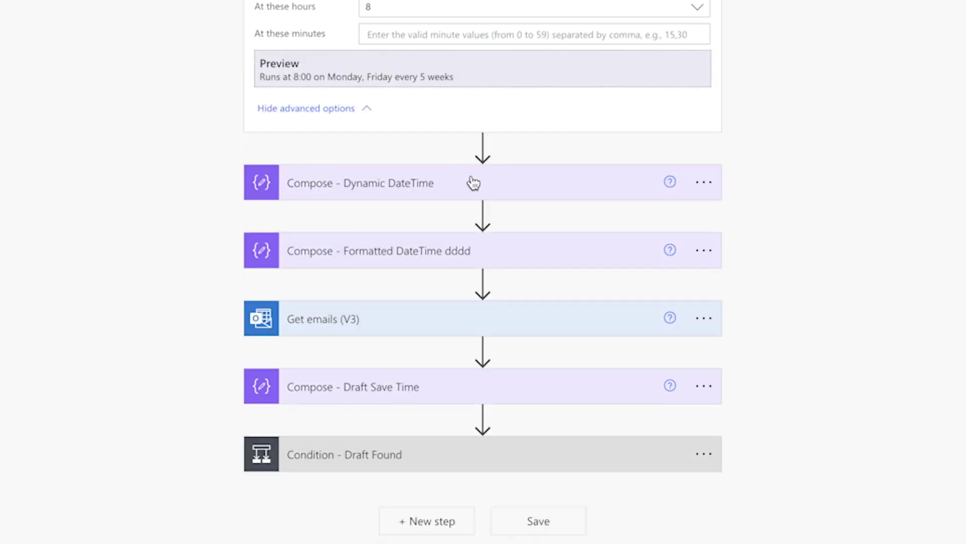
{"action": "left_click", "coordinate": [473, 420]}
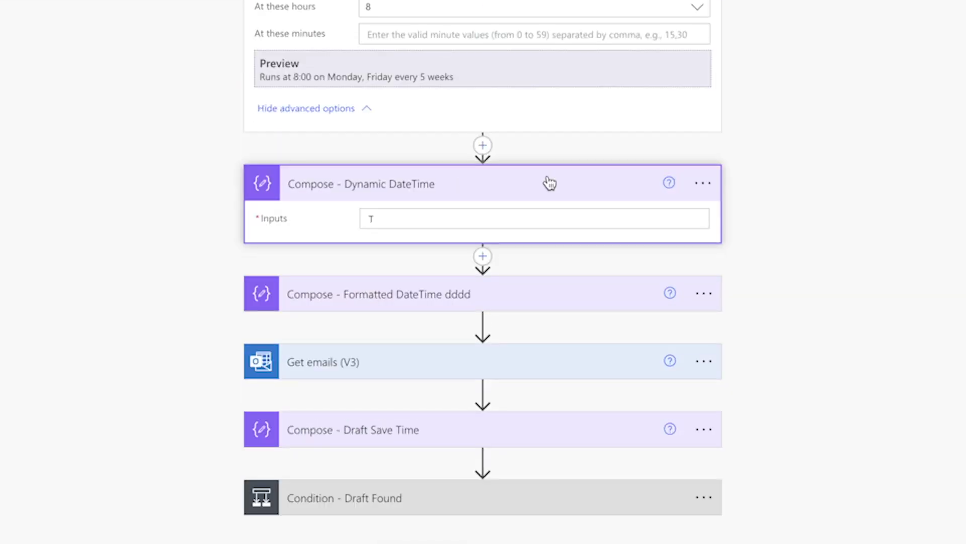
Set the Compose - Dynamic DateTime input to the utcNow() expression and save the flow.
{"action": "left_click", "coordinate": [461, 221]}
{"action": "left_click", "coordinate": [886, 113]}
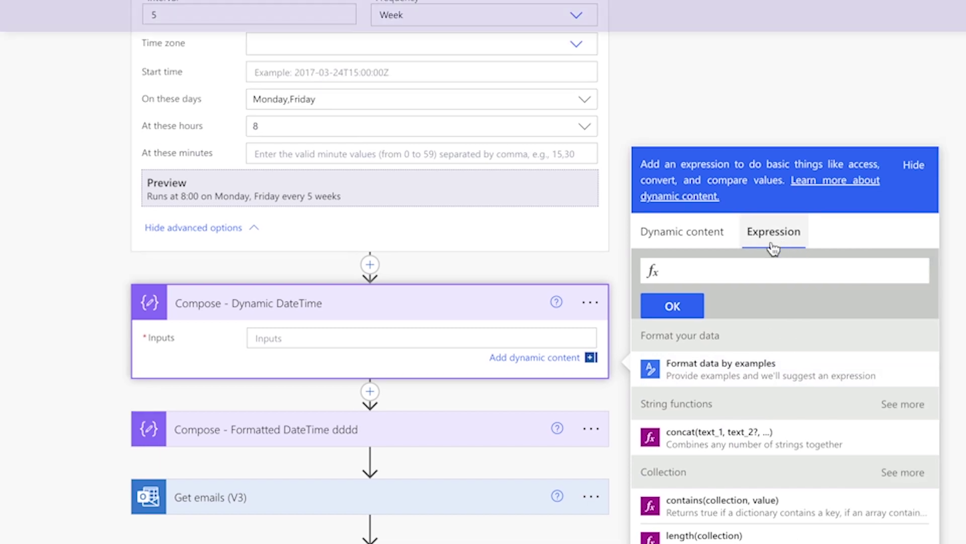
{"action": "left_click", "coordinate": [735, 269]}
{"action": "type", "text": "utc"}
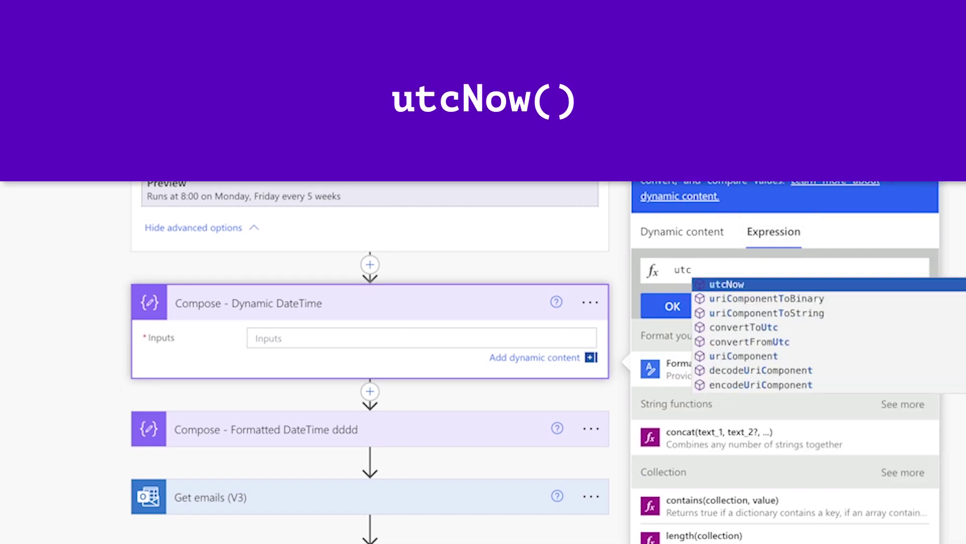
{"action": "key", "text": "Return"}
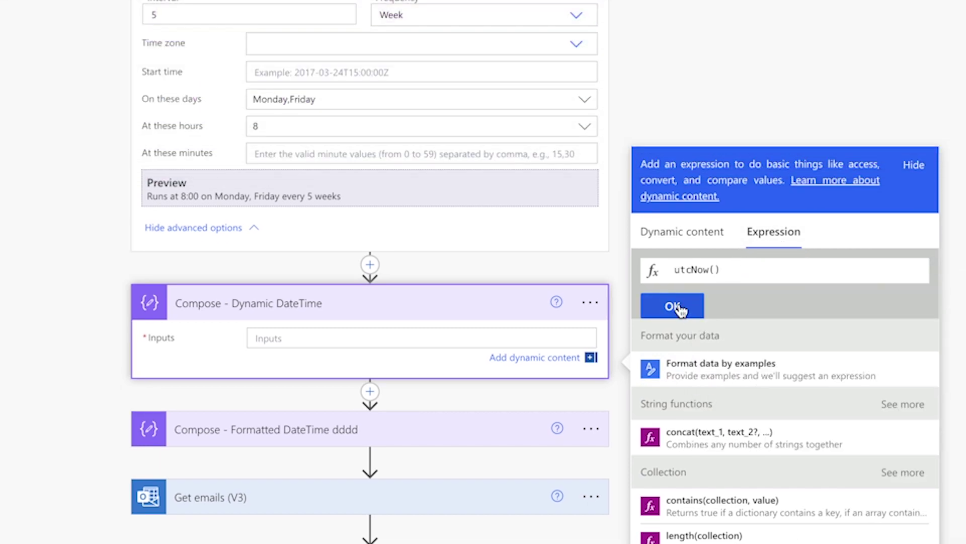
{"action": "left_click", "coordinate": [678, 307]}
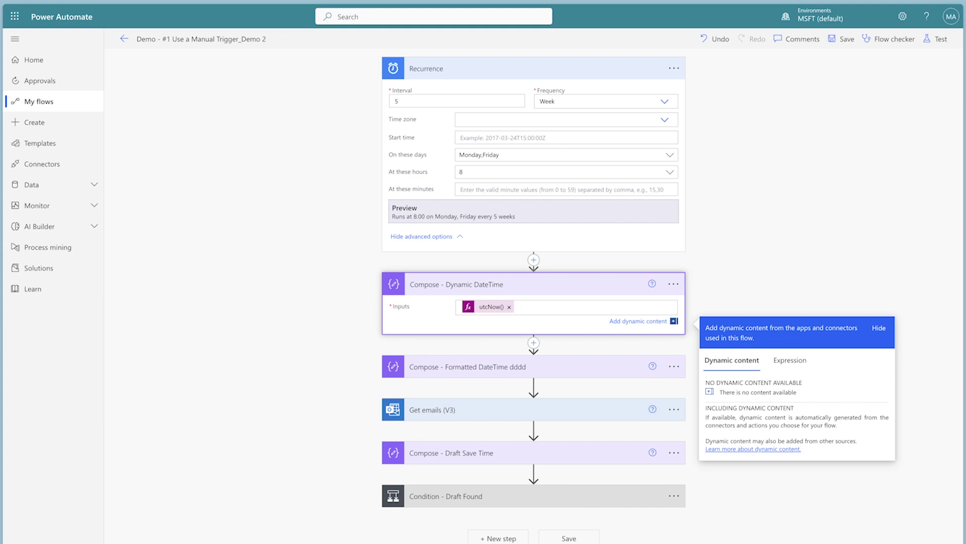
{"action": "left_click", "coordinate": [847, 39]}
{"action": "left_click", "coordinate": [939, 42]}
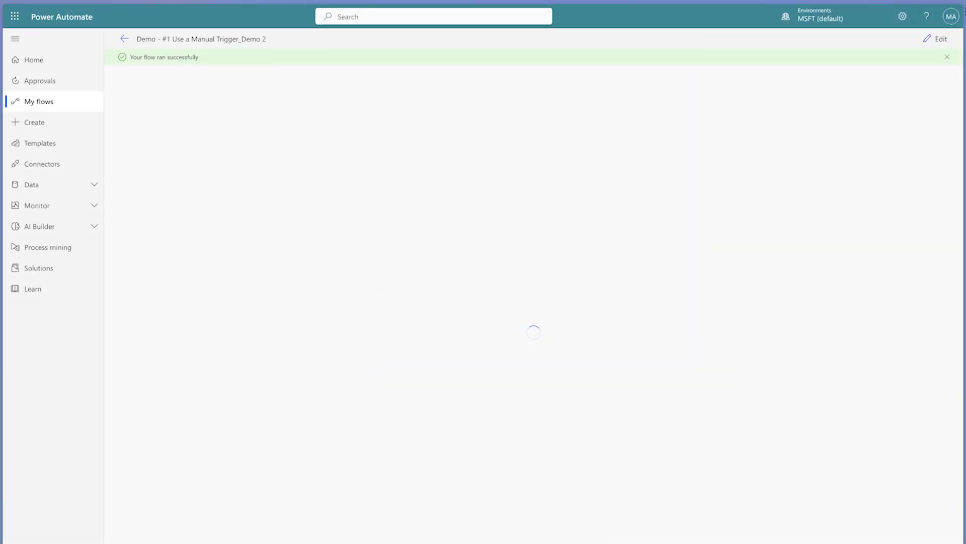
Expand the Get emails (V3) run results to see the returned Friday Post draft.
{"action": "left_click", "coordinate": [553, 229]}
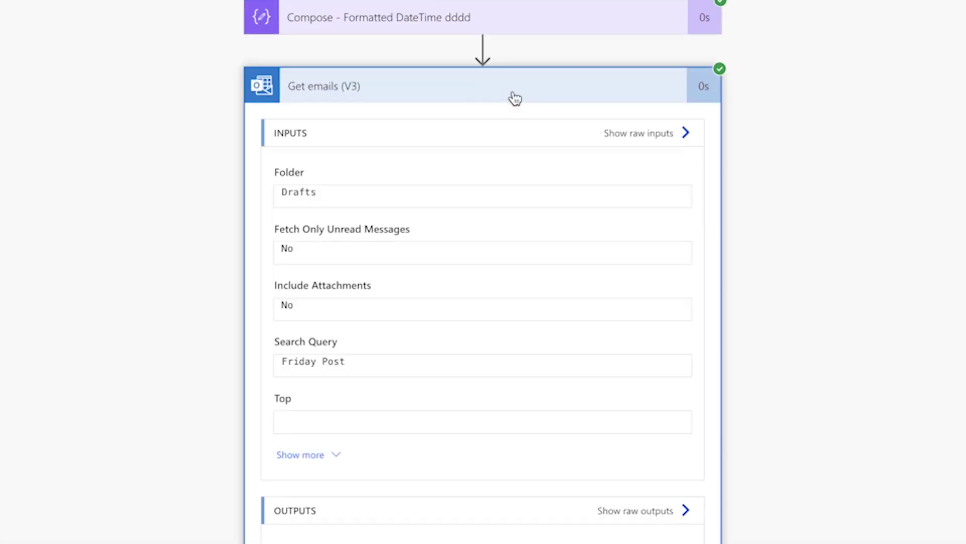
{"action": "scroll", "coordinate": [805, 404], "scroll_direction": "down", "scroll_amount": 4}
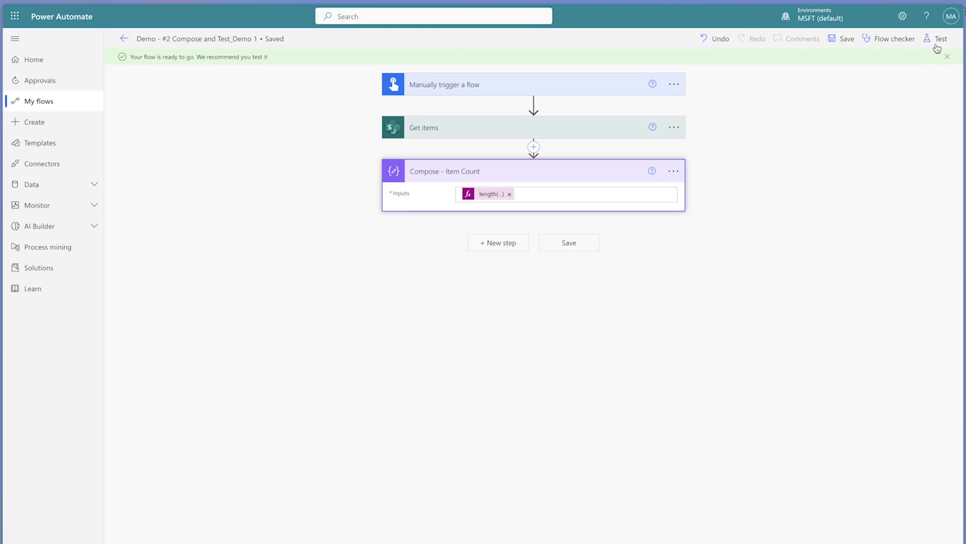
Run a test of the Demo - #2 Compose and Test_Demo 1 flow.
{"action": "left_click", "coordinate": [938, 41]}
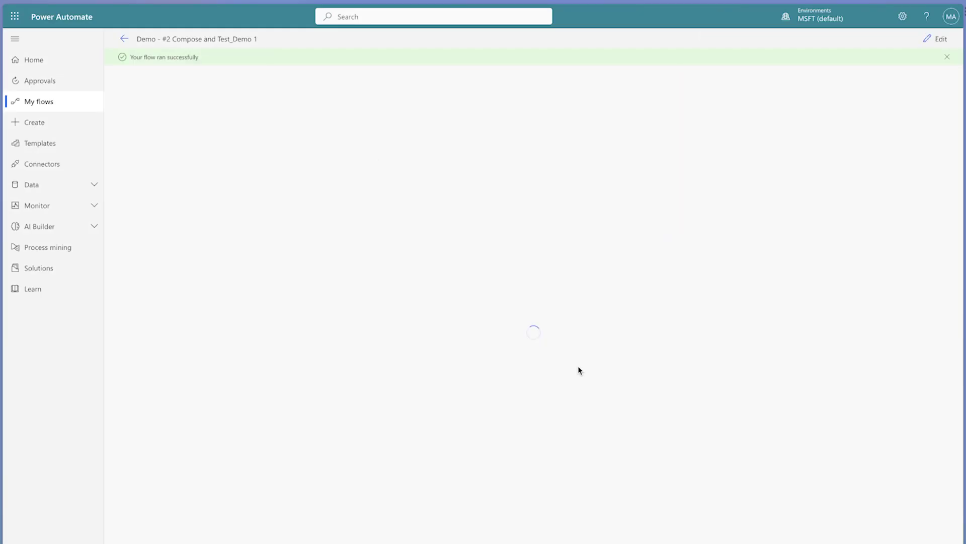
Add a Compose step after Get items with expression length() of the Get items value.
{"action": "left_click", "coordinate": [461, 204]}
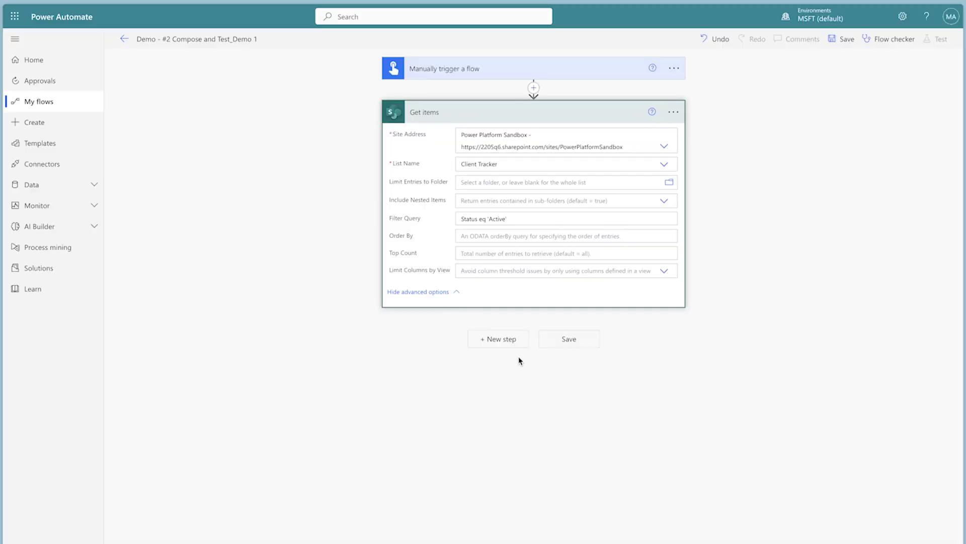
{"action": "left_click", "coordinate": [497, 339]}
{"action": "type", "text": "Compose"}
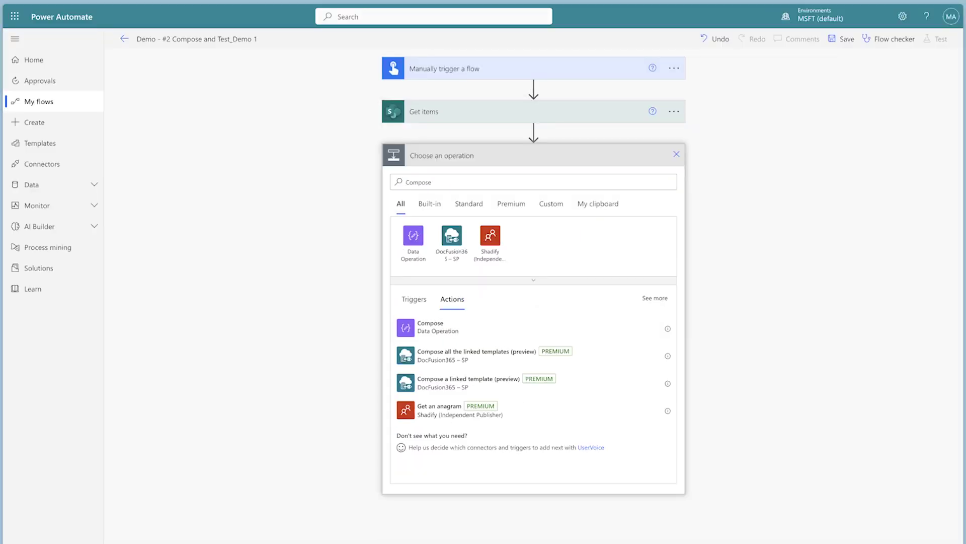
{"action": "left_click", "coordinate": [456, 328]}
{"action": "left_click", "coordinate": [665, 176]}
{"action": "left_click", "coordinate": [790, 229]}
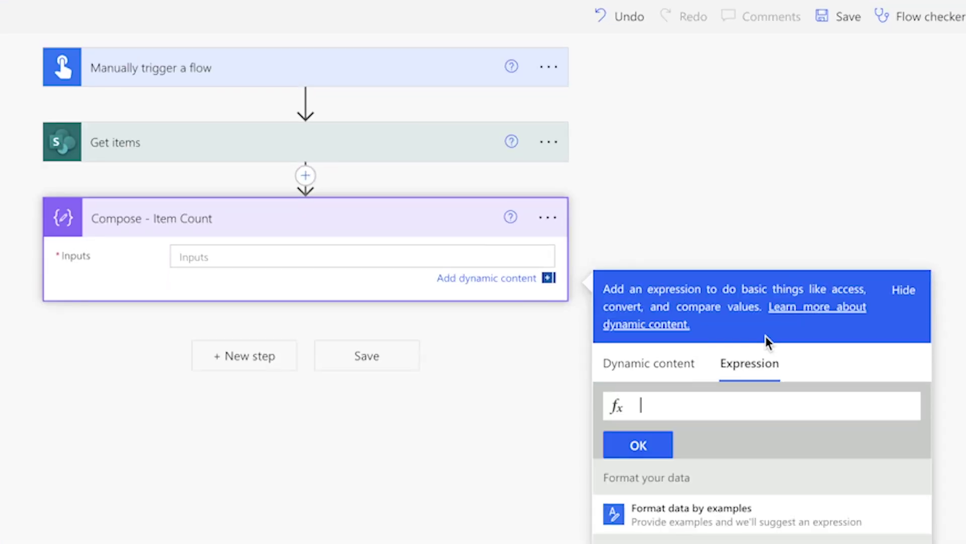
{"action": "type", "text": "length("}
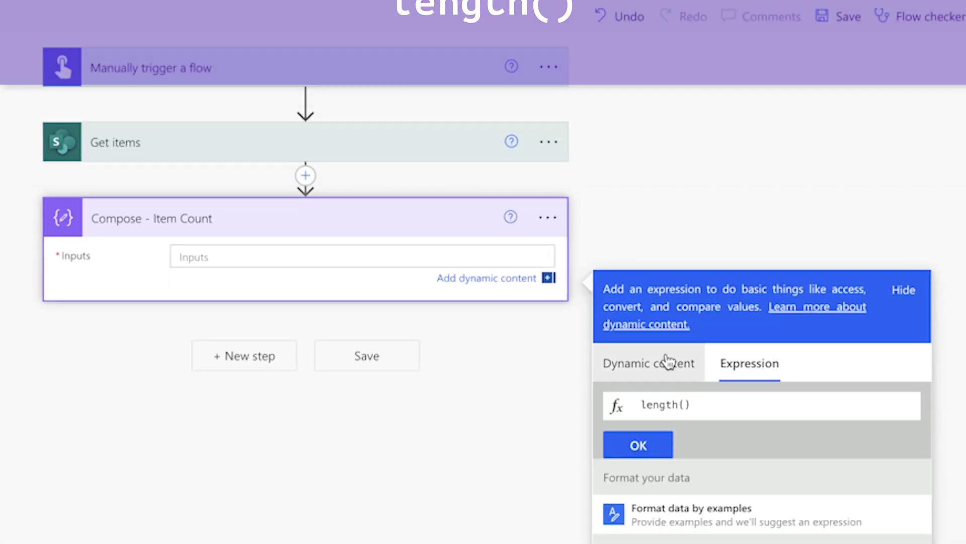
{"action": "left_click", "coordinate": [664, 362]}
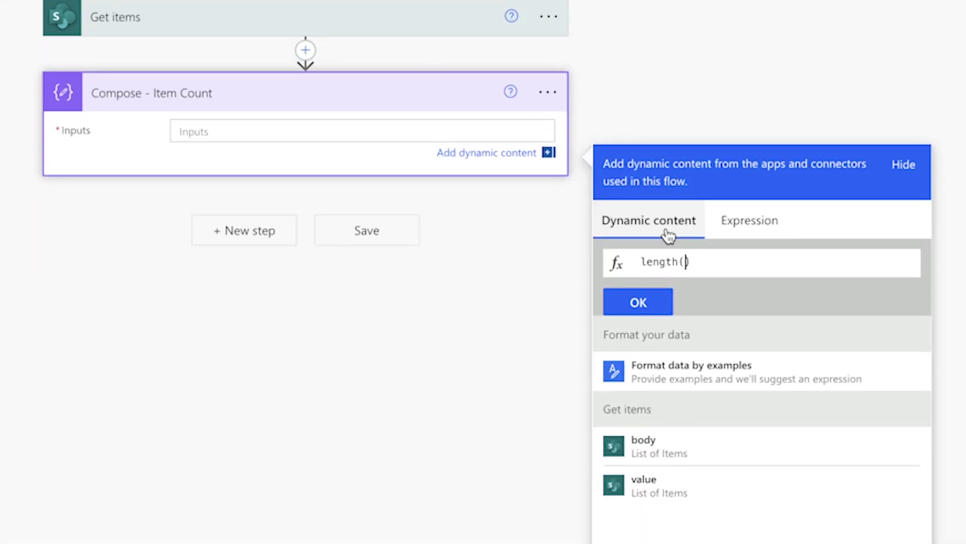
{"action": "left_click", "coordinate": [716, 480]}
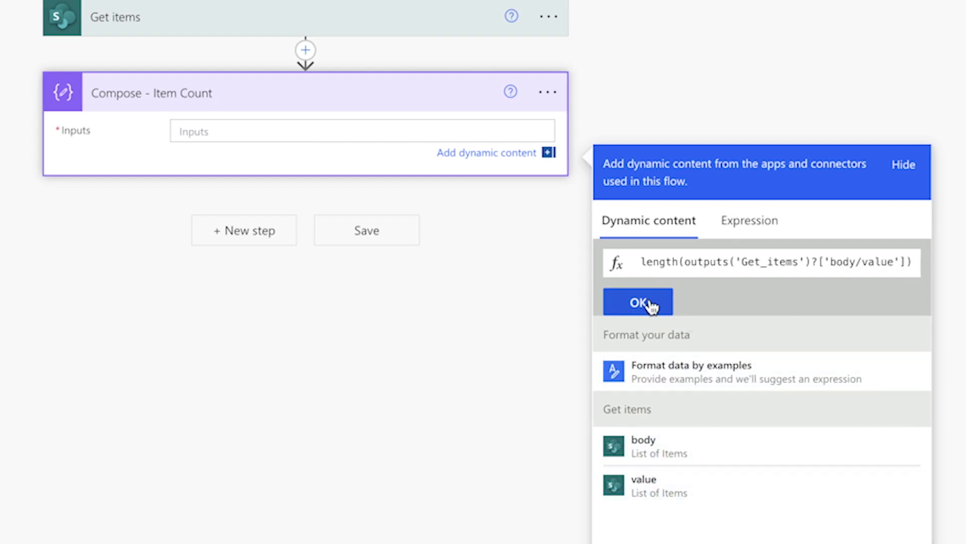
{"action": "left_click", "coordinate": [647, 303]}
Save, test the flow manually, and check Compose - Item Count shows 19 items.
{"action": "left_click", "coordinate": [841, 39]}
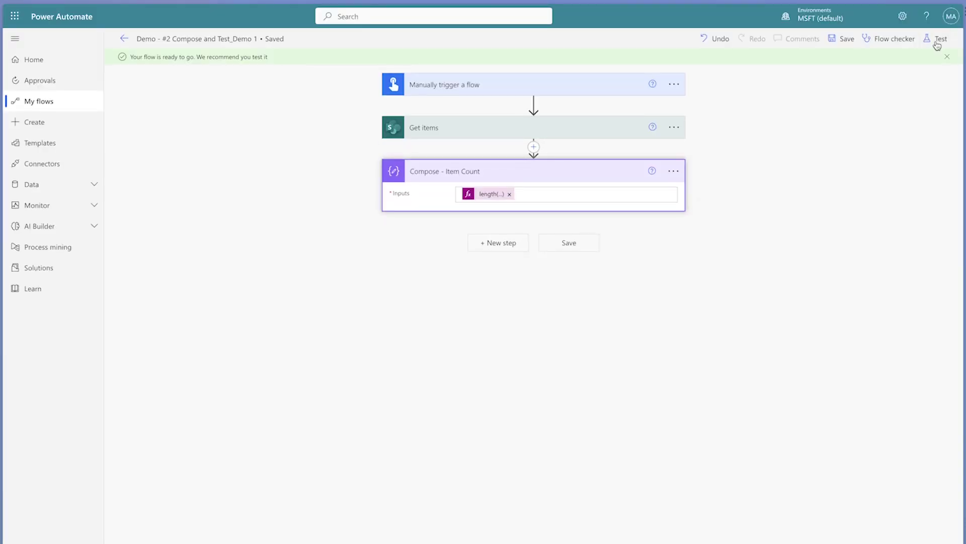
{"action": "left_click", "coordinate": [938, 38]}
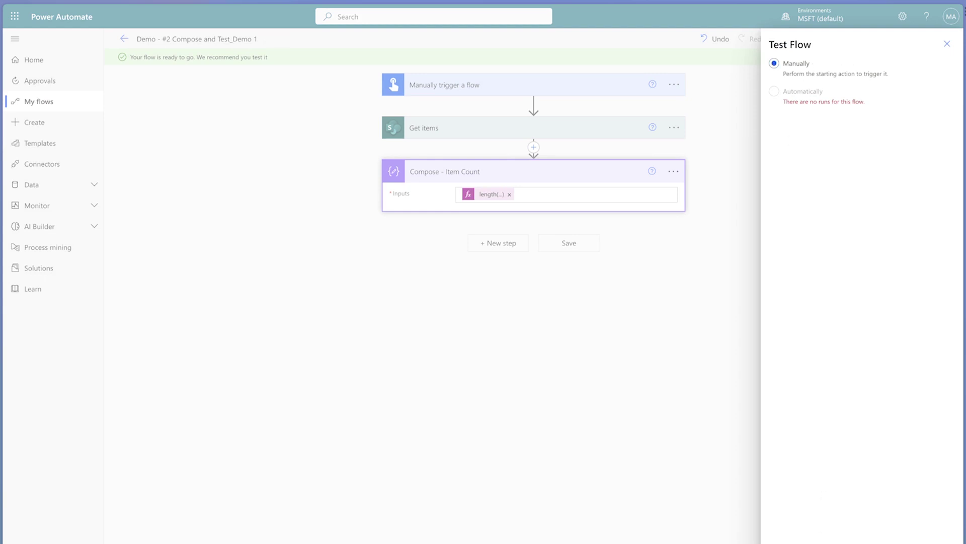
{"action": "key", "text": "Return"}
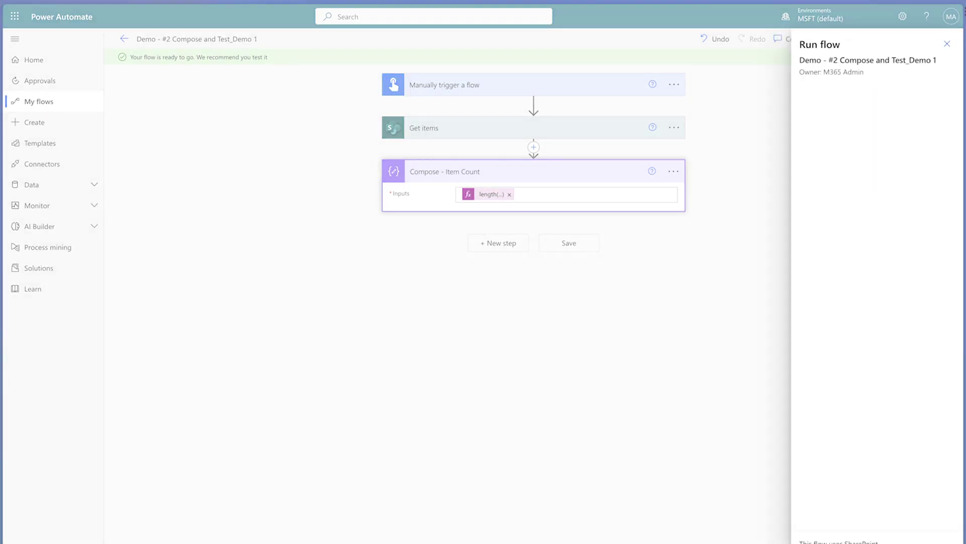
{"action": "key", "text": "Return"}
{"action": "key", "text": "Return"}
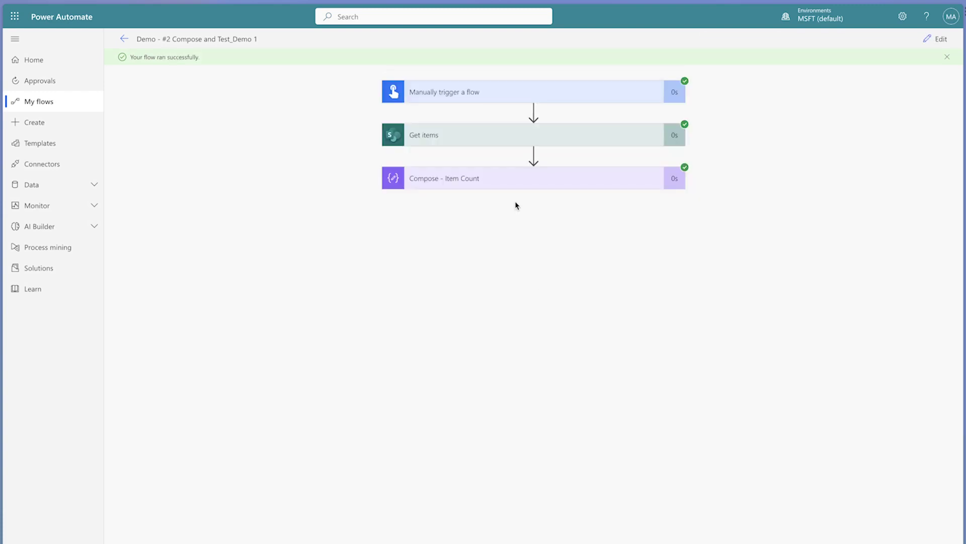
{"action": "left_click", "coordinate": [520, 186]}
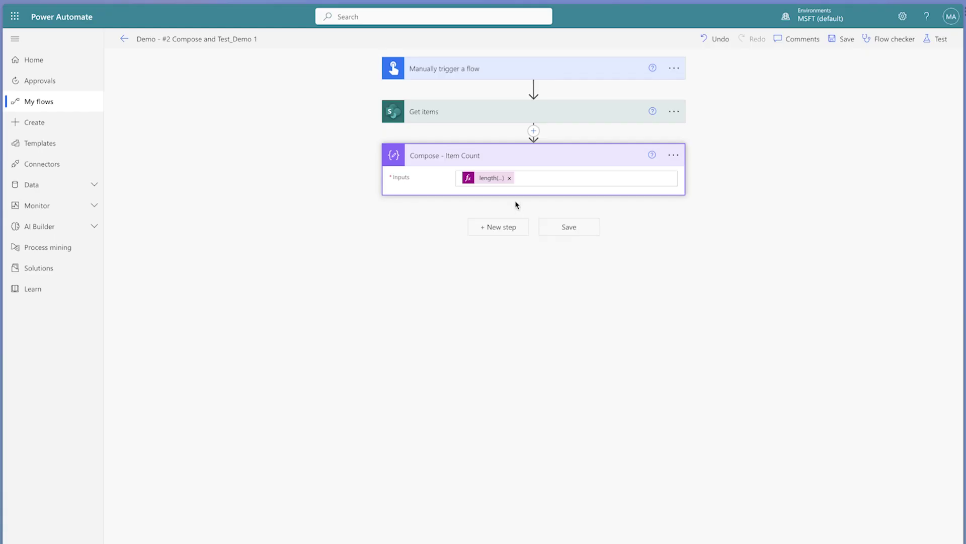
Add an Apply to each loop over the Get items value list.
{"action": "left_click", "coordinate": [494, 230]}
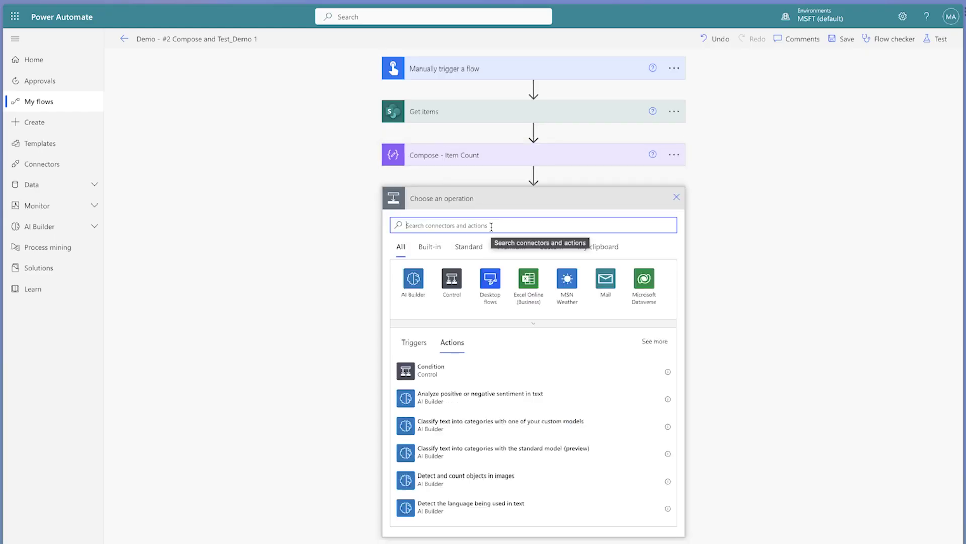
{"action": "type", "text": "apply"}
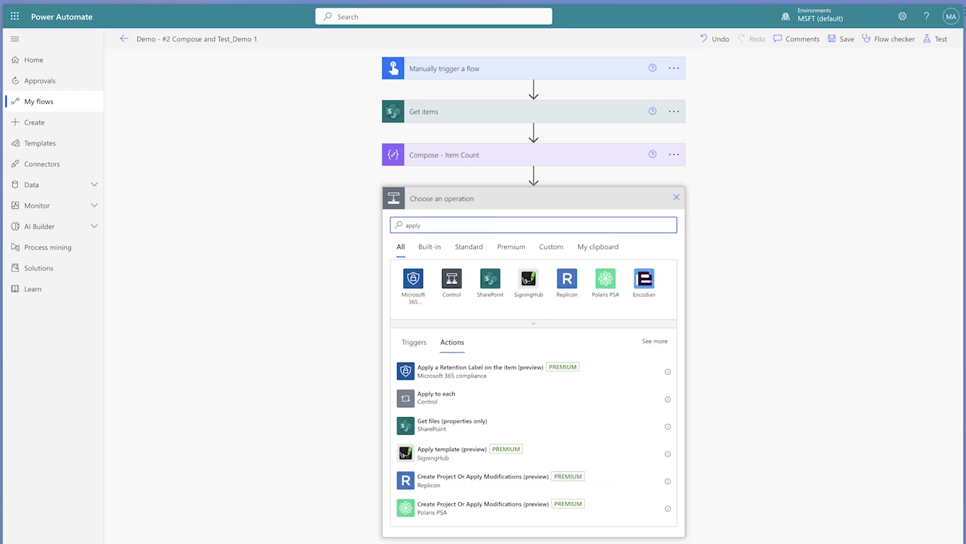
{"action": "left_click", "coordinate": [525, 398]}
{"action": "left_click", "coordinate": [524, 233]}
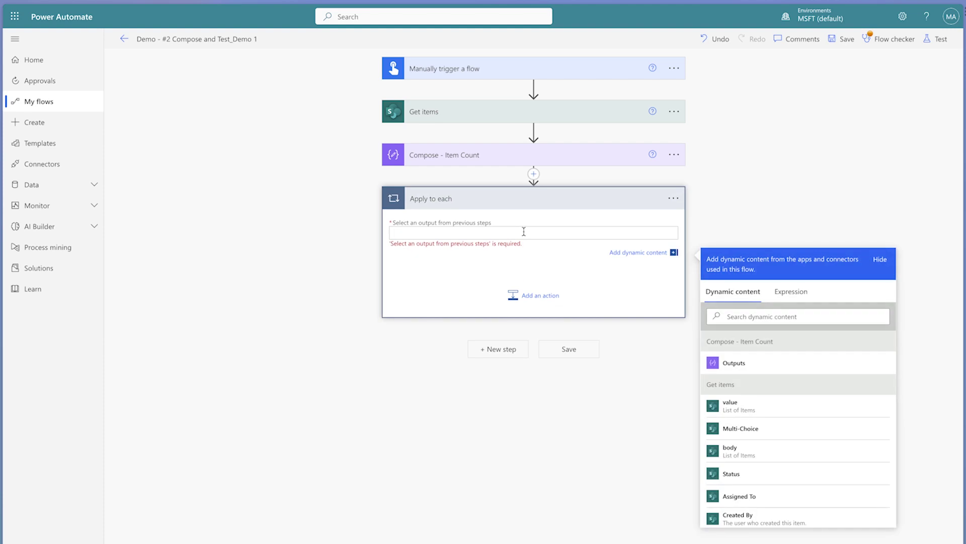
{"action": "left_click", "coordinate": [740, 400]}
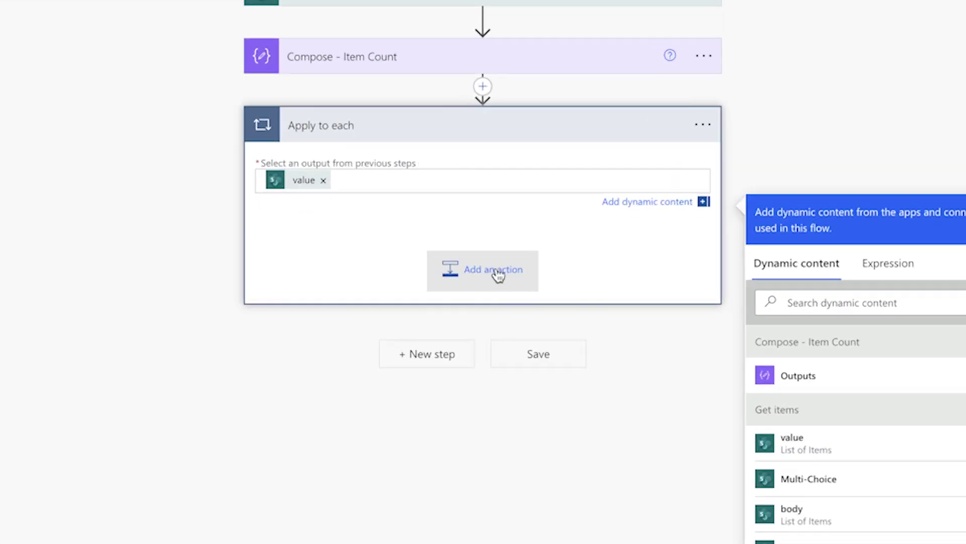
Add a Compose action inside the loop that outputs Current item.
{"action": "left_click", "coordinate": [538, 290]}
{"action": "type", "text": "Compose"}
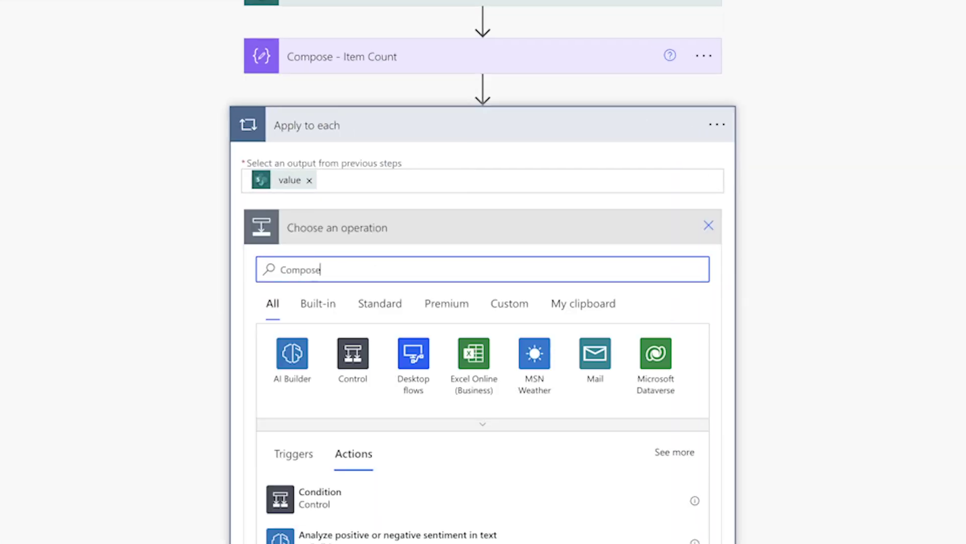
{"action": "left_click", "coordinate": [524, 505]}
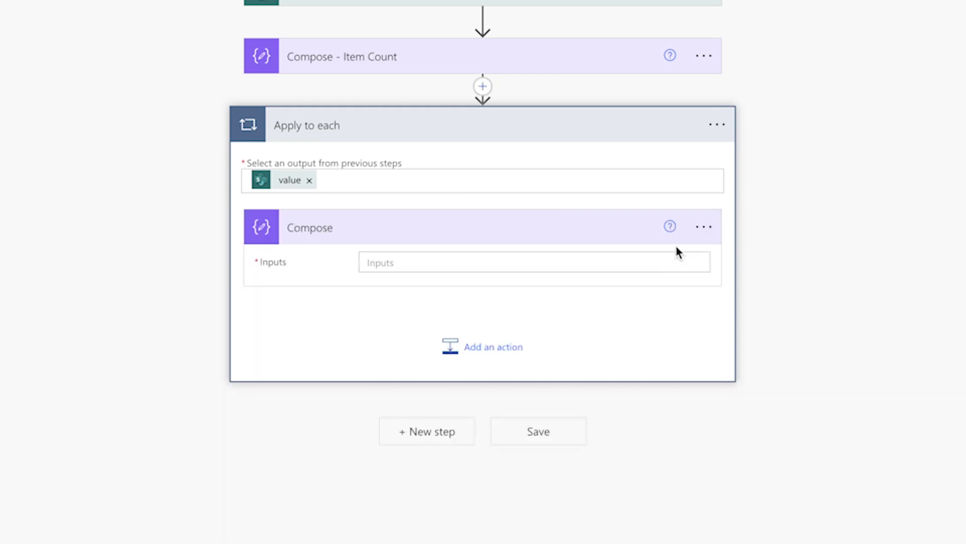
{"action": "left_click", "coordinate": [636, 262]}
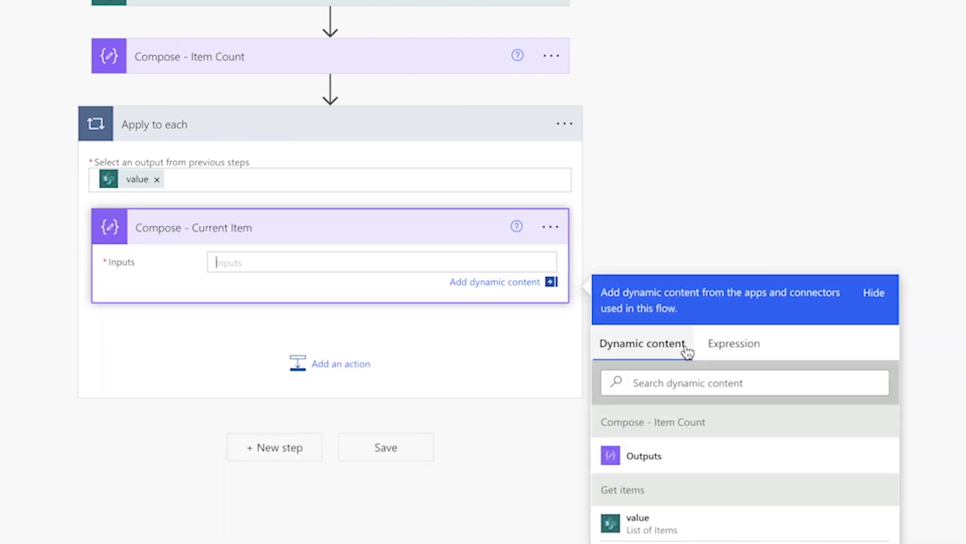
{"action": "left_click", "coordinate": [686, 383]}
{"action": "type", "text": "curr"}
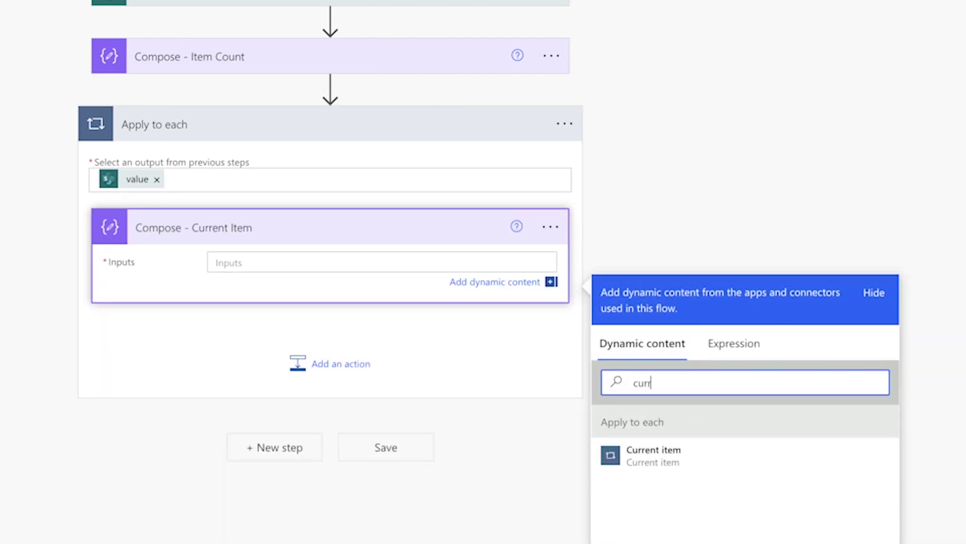
{"action": "left_click", "coordinate": [697, 449]}
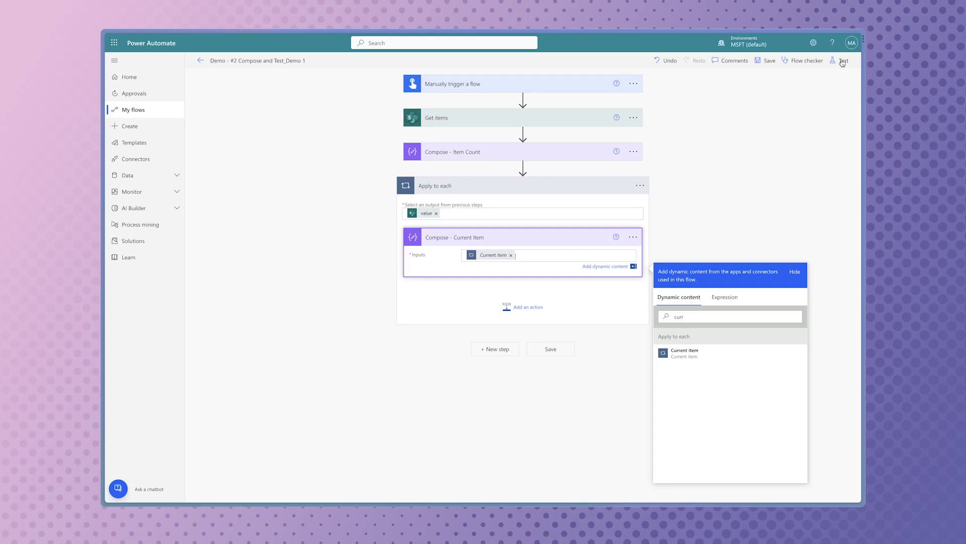
{"action": "left_click", "coordinate": [813, 62]}
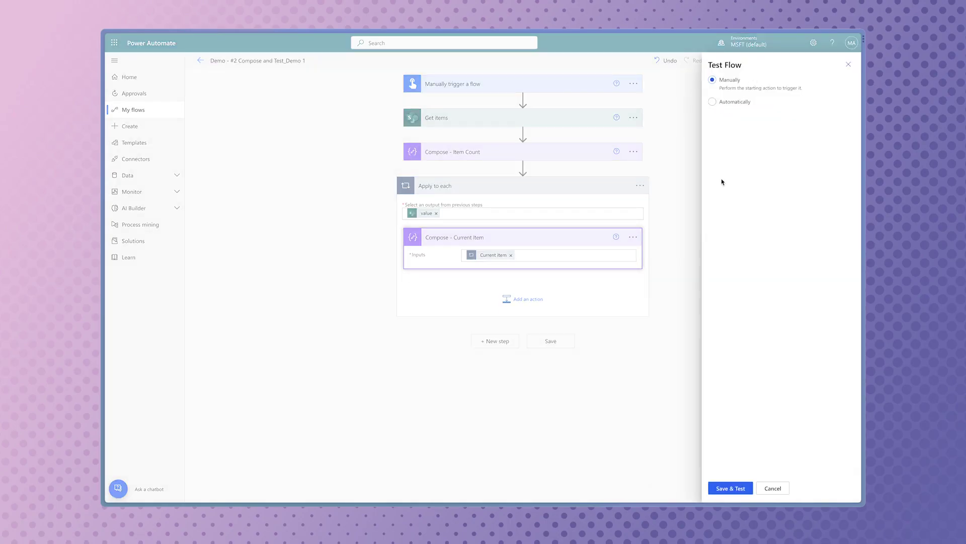
Save and run a manual test of the flow.
{"action": "left_click", "coordinate": [739, 487]}
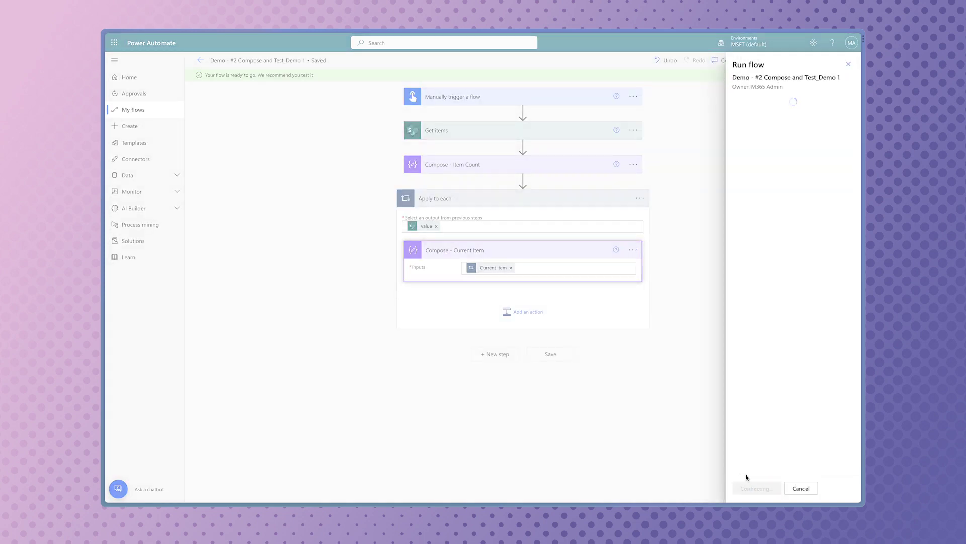
{"action": "left_click", "coordinate": [754, 485]}
{"action": "left_click", "coordinate": [757, 487]}
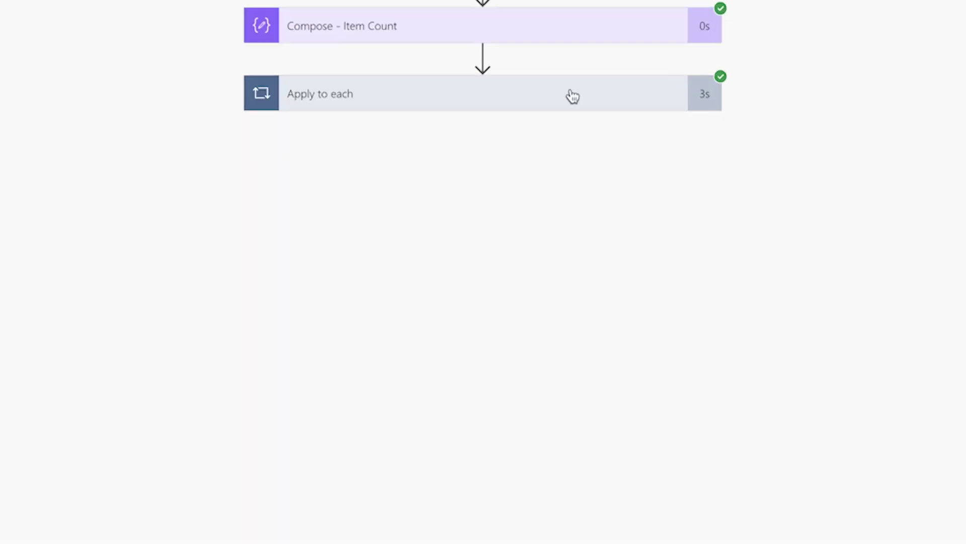
Expand the loop and Compose - Current Item results, stepping to iteration 3 of 19.
{"action": "left_click", "coordinate": [567, 204]}
{"action": "left_click", "coordinate": [606, 248]}
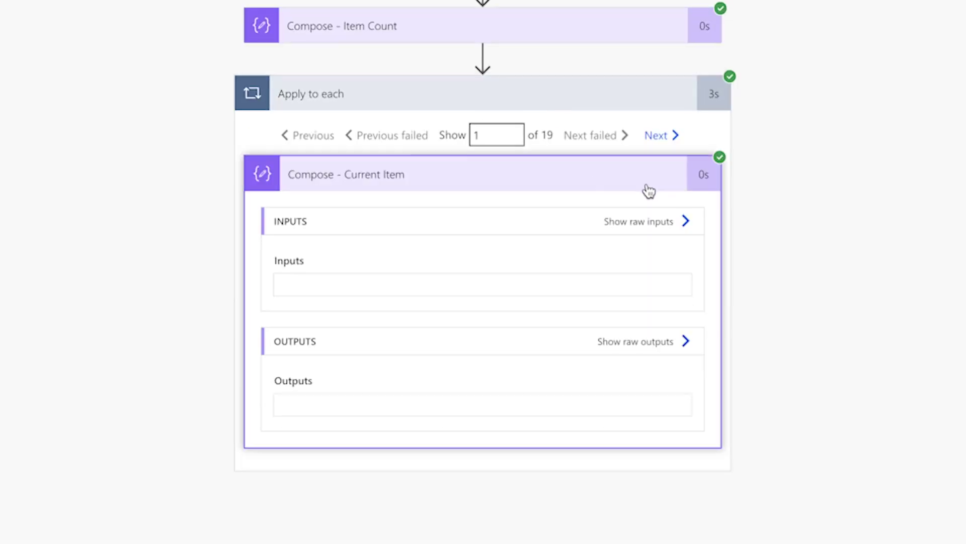
{"action": "left_click", "coordinate": [653, 144]}
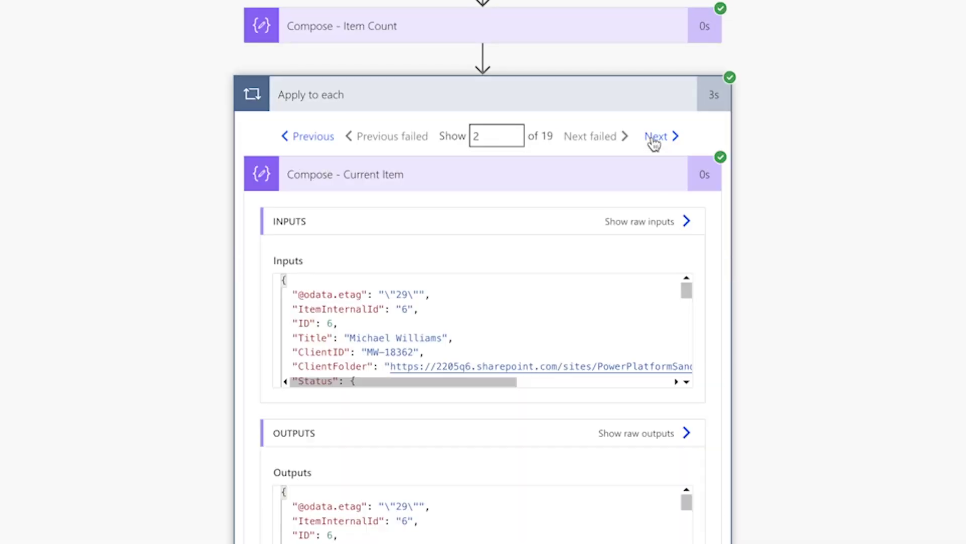
{"action": "left_click", "coordinate": [655, 143]}
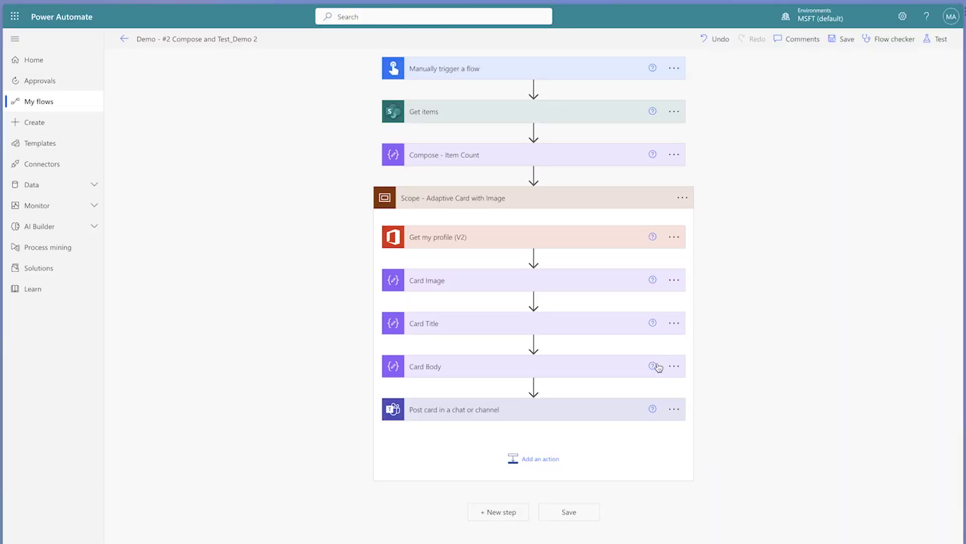
Expand the Post card in a chat or channel step and review the Card Image, Title and Body composes.
{"action": "left_click", "coordinate": [579, 406]}
{"action": "scroll", "coordinate": [778, 375], "scroll_direction": "down", "scroll_amount": 5}
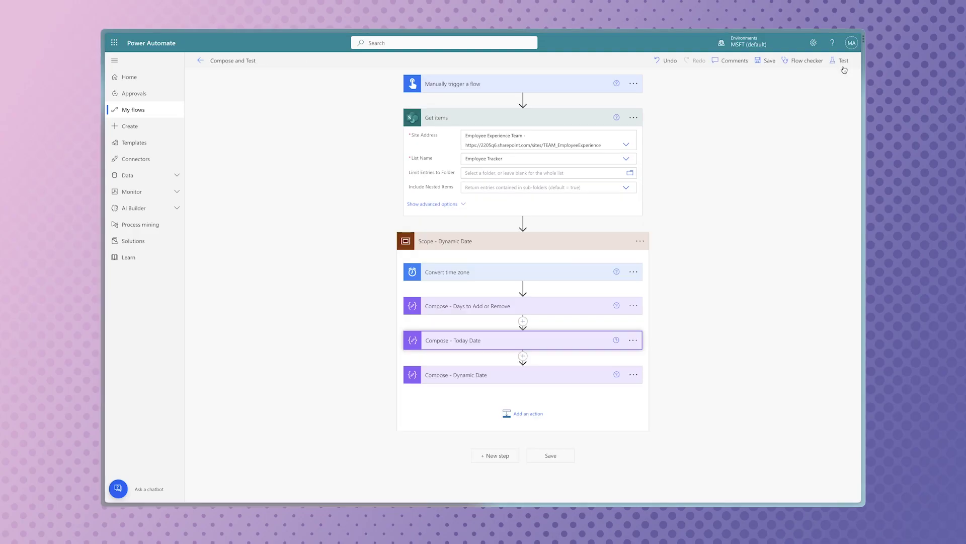
{"action": "left_click", "coordinate": [846, 63]}
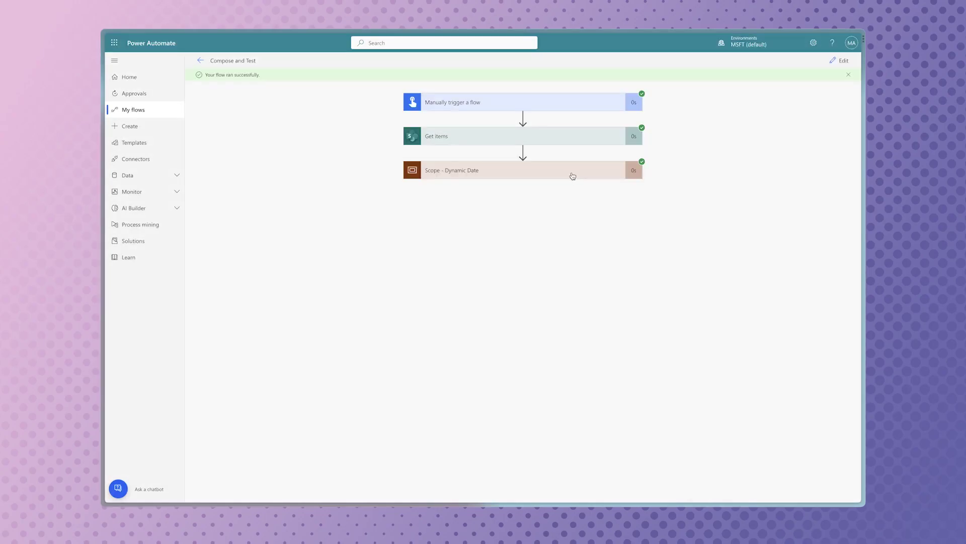
Inspect run results for Convert time zone, Compose - Days to Add or Remove, and Filter array.
{"action": "left_click", "coordinate": [561, 174]}
{"action": "left_click", "coordinate": [547, 196]}
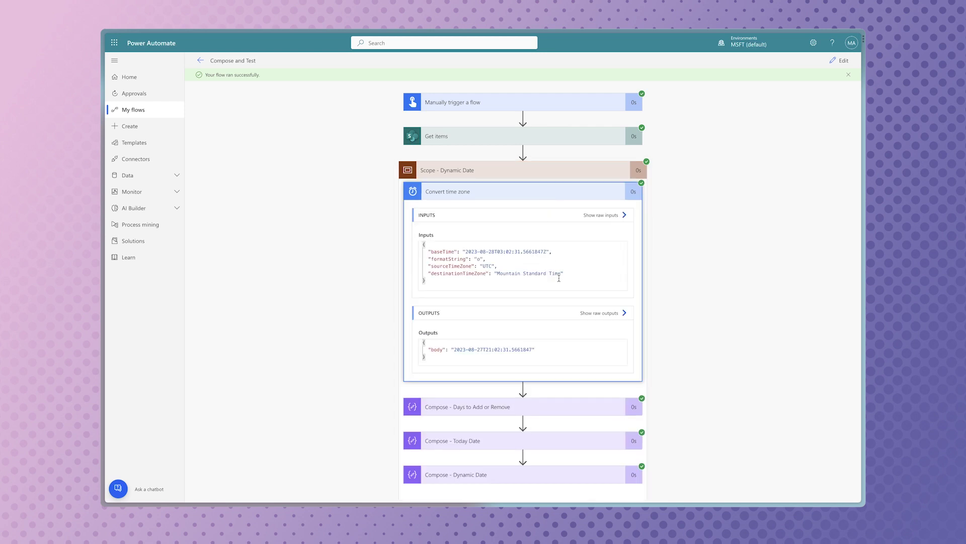
{"action": "scroll", "coordinate": [554, 297], "scroll_direction": "down", "scroll_amount": 1}
{"action": "left_click", "coordinate": [514, 383]}
{"action": "scroll", "coordinate": [513, 386], "scroll_direction": "down", "scroll_amount": 2}
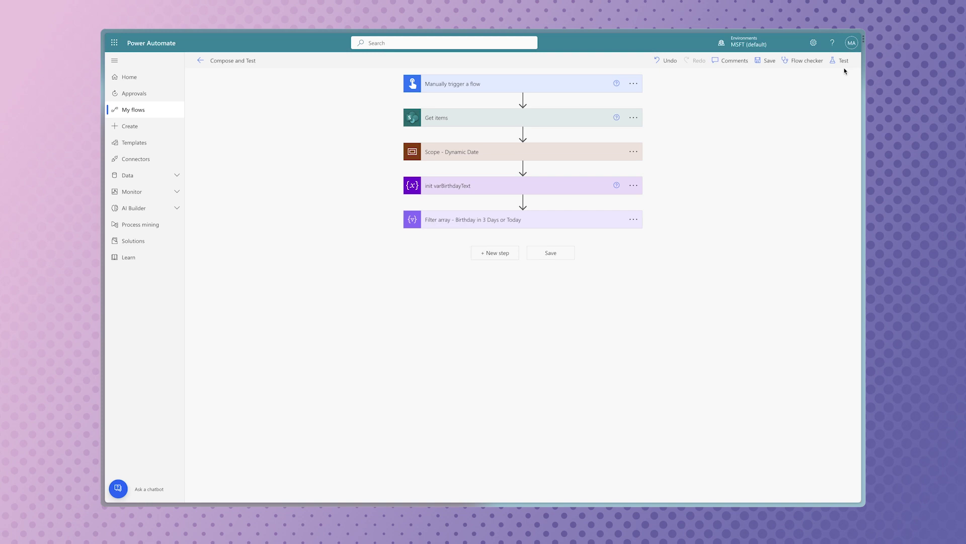
{"action": "left_click", "coordinate": [842, 61]}
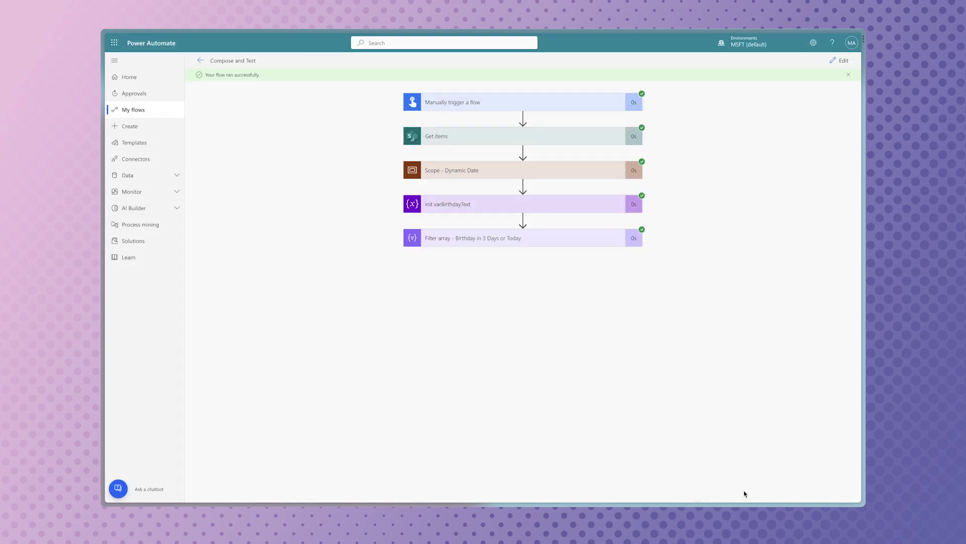
{"action": "left_click", "coordinate": [544, 240]}
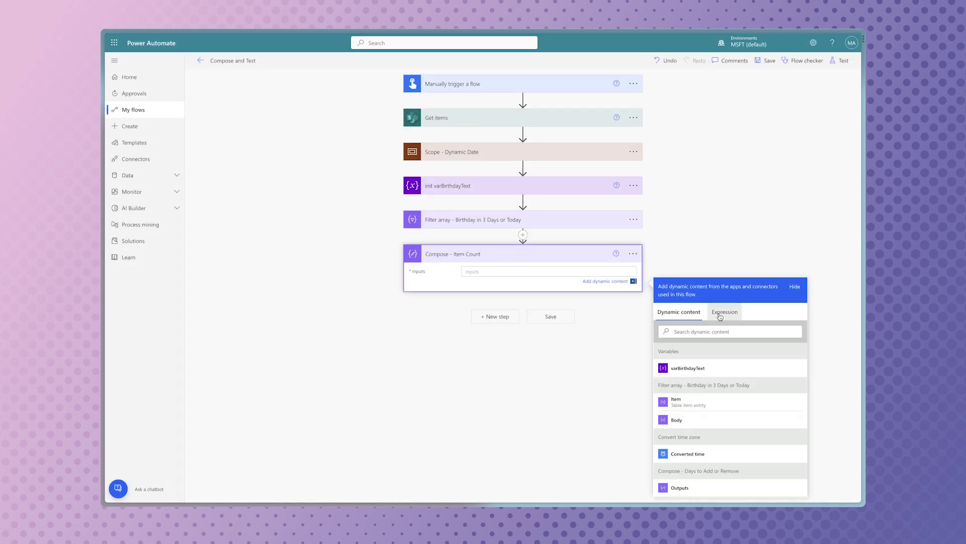
Set Compose - Item Count to length() of the Filter array Body.
{"action": "type", "text": "length("}
{"action": "left_click", "coordinate": [674, 320]}
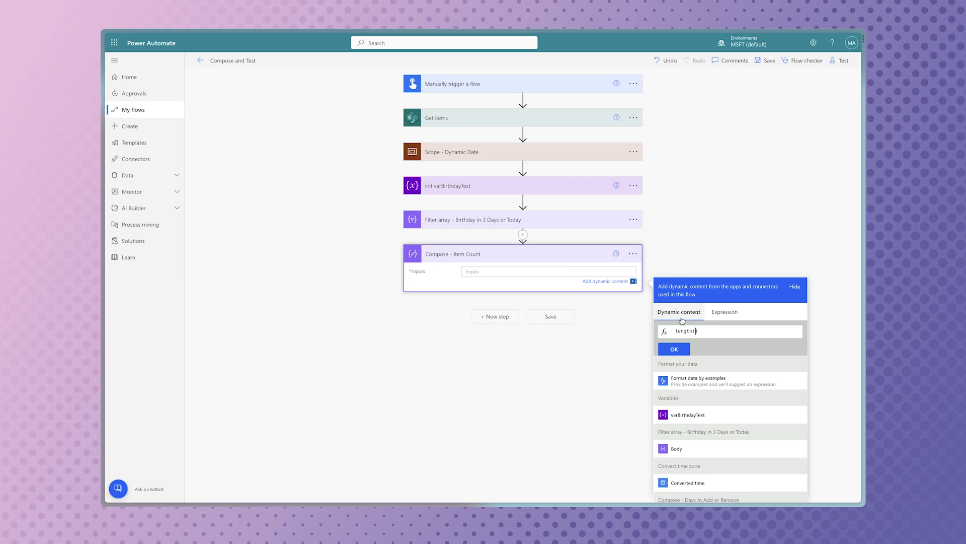
{"action": "left_click", "coordinate": [724, 449]}
{"action": "left_click", "coordinate": [674, 349]}
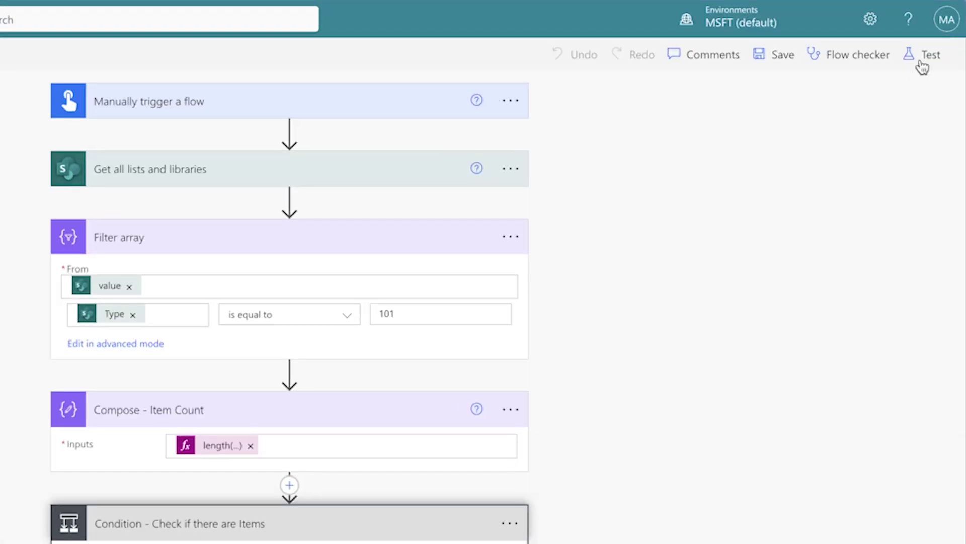
Save the Use the Test Button flow and run a manual test.
{"action": "left_click", "coordinate": [924, 62]}
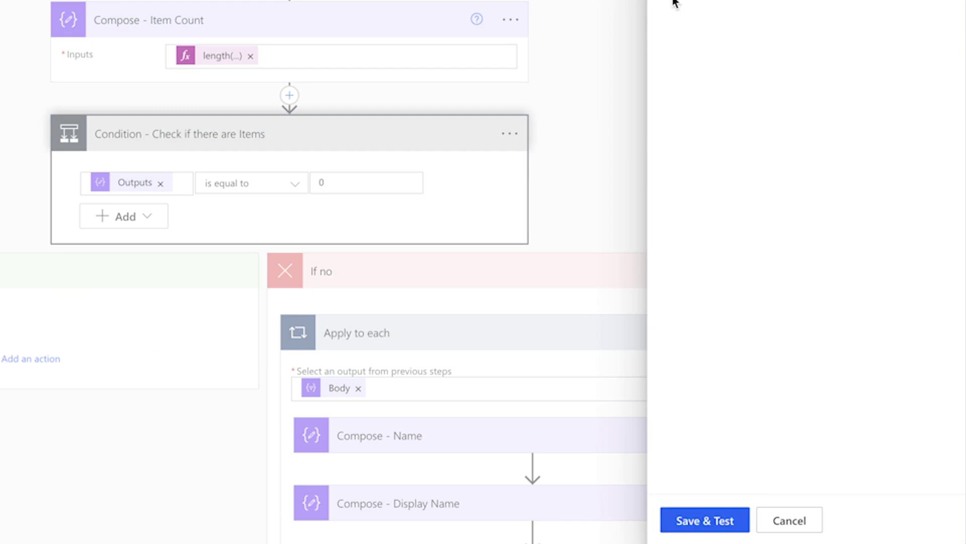
{"action": "left_click", "coordinate": [717, 520]}
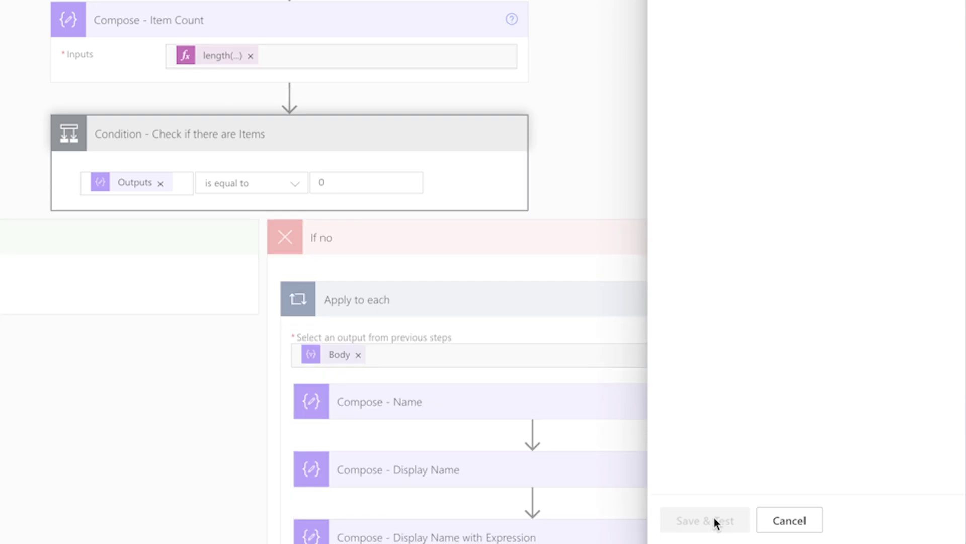
{"action": "left_click", "coordinate": [739, 518]}
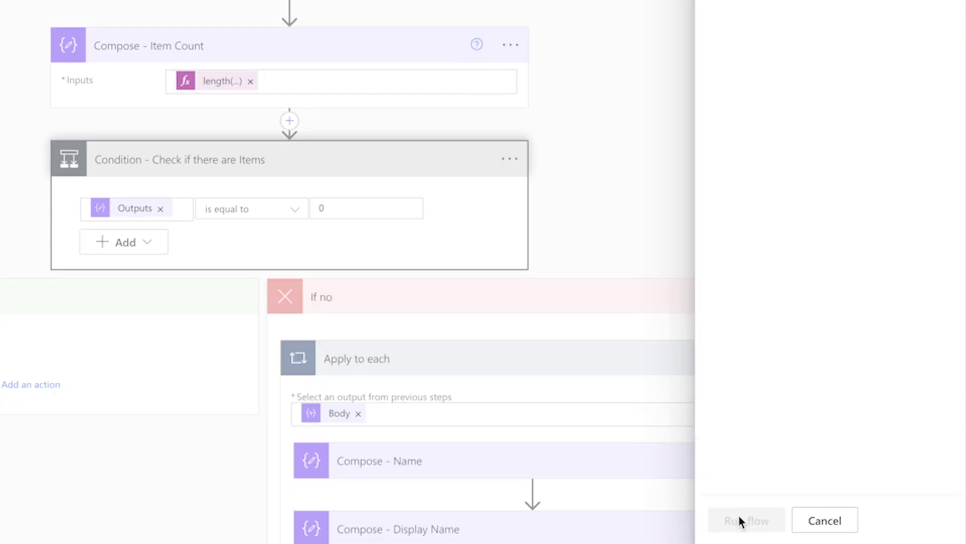
{"action": "left_click", "coordinate": [739, 519]}
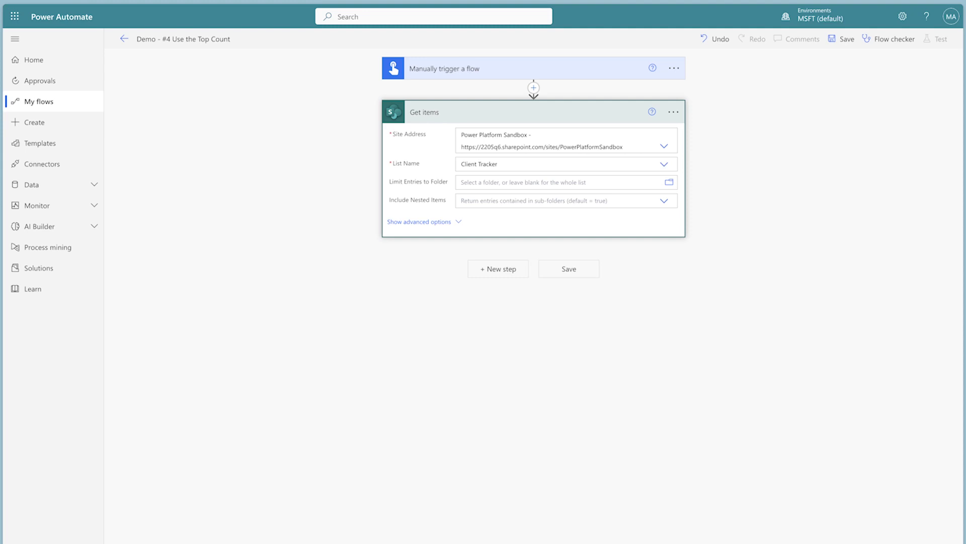
Set Get items' advanced Top Count to 25, replacing the initial value of 10.
{"action": "left_click", "coordinate": [440, 223]}
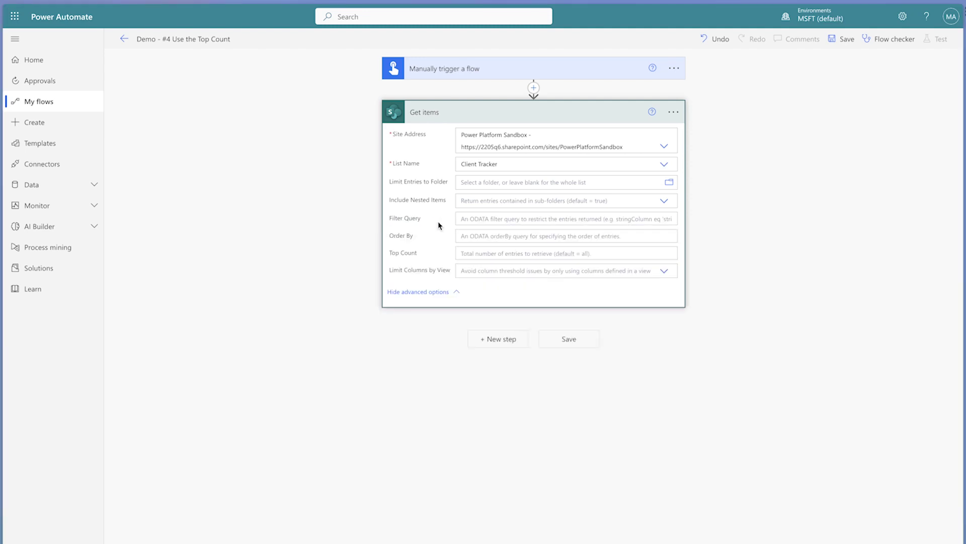
{"action": "left_click", "coordinate": [478, 255]}
{"action": "type", "text": "10"}
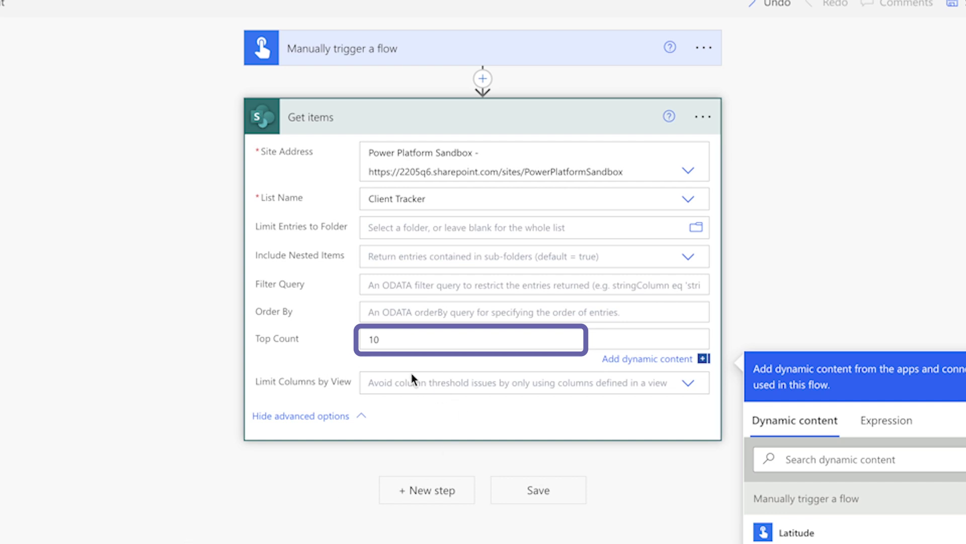
{"action": "double_click", "coordinate": [373, 339]}
{"action": "type", "text": "25"}
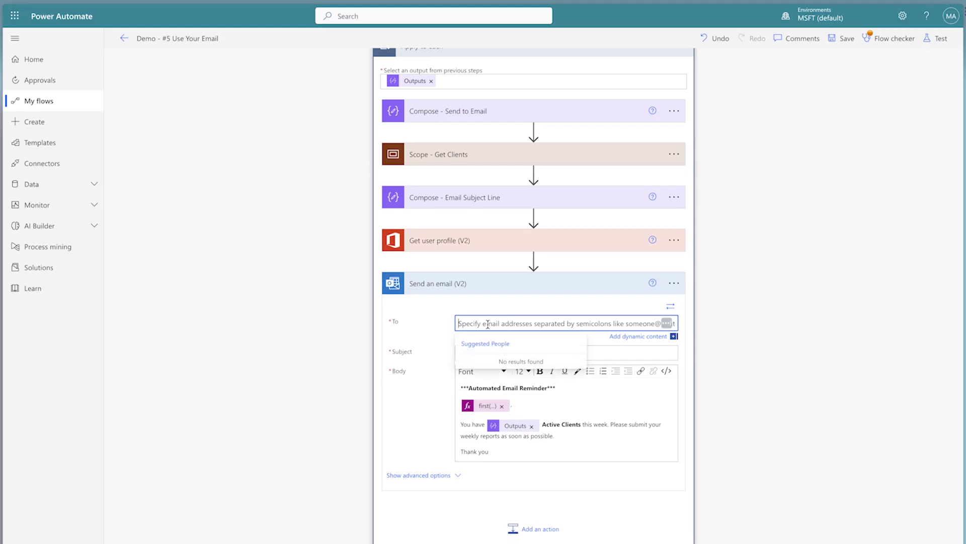
Address the email to your own Mail and check Compose - Send to Email's input.
{"action": "left_click", "coordinate": [634, 336]}
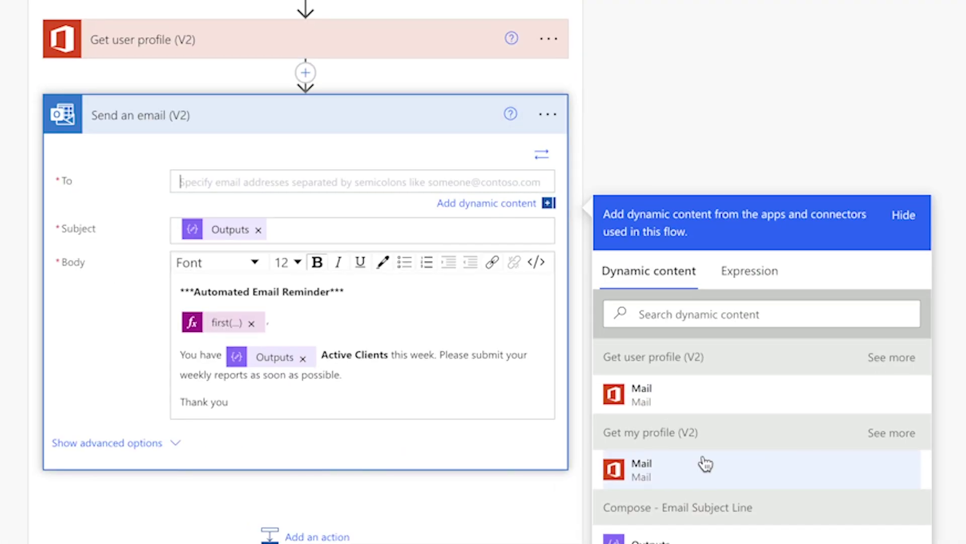
{"action": "left_click", "coordinate": [705, 463]}
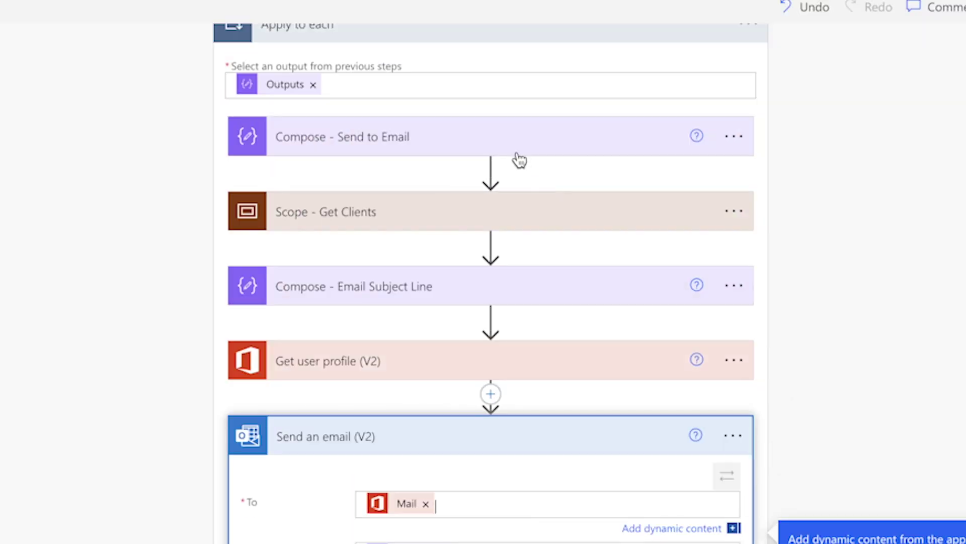
{"action": "left_click", "coordinate": [518, 154]}
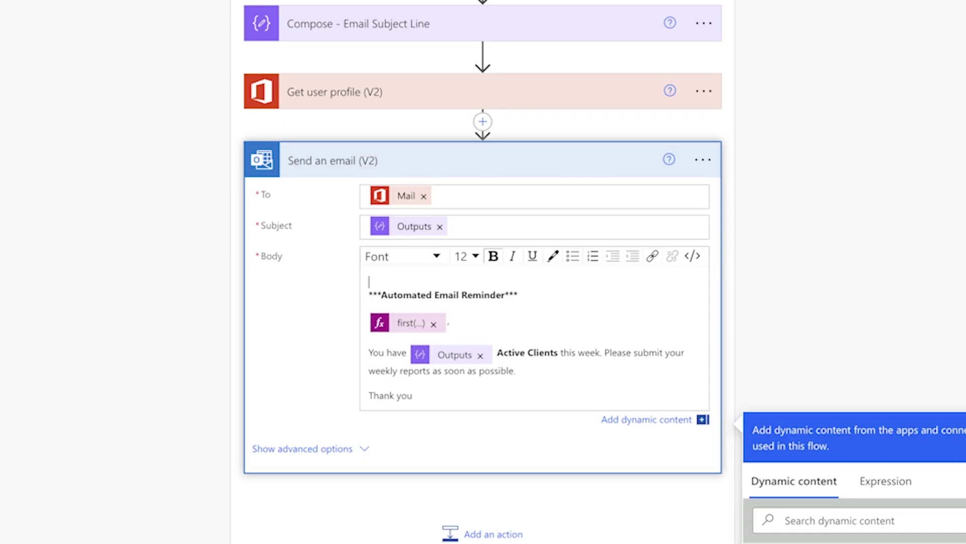
Start the body with 'Email will be sent to:' plus the Send to Email Outputs token, then test.
{"action": "type", "text": "Email will b"}
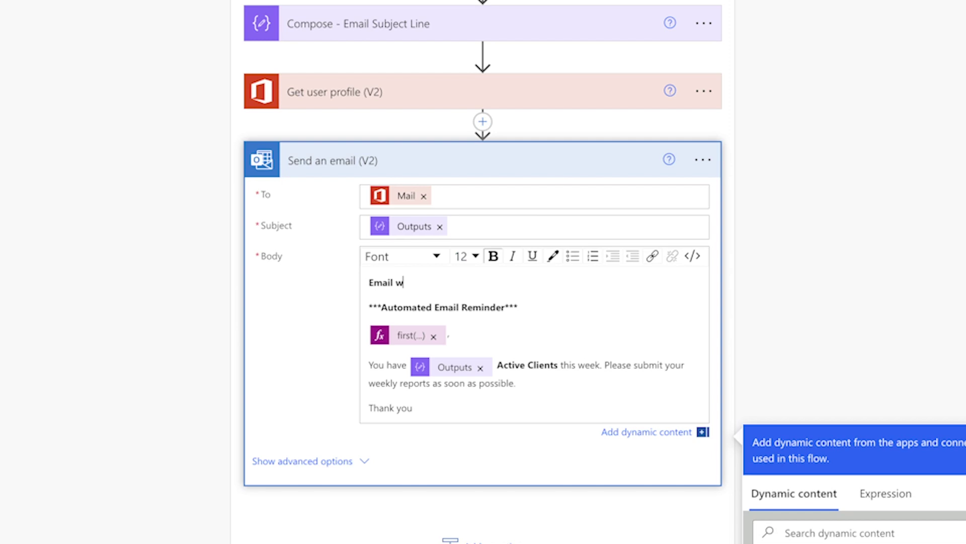
{"action": "type", "text": "e sent to:"}
{"action": "left_click", "coordinate": [841, 533]}
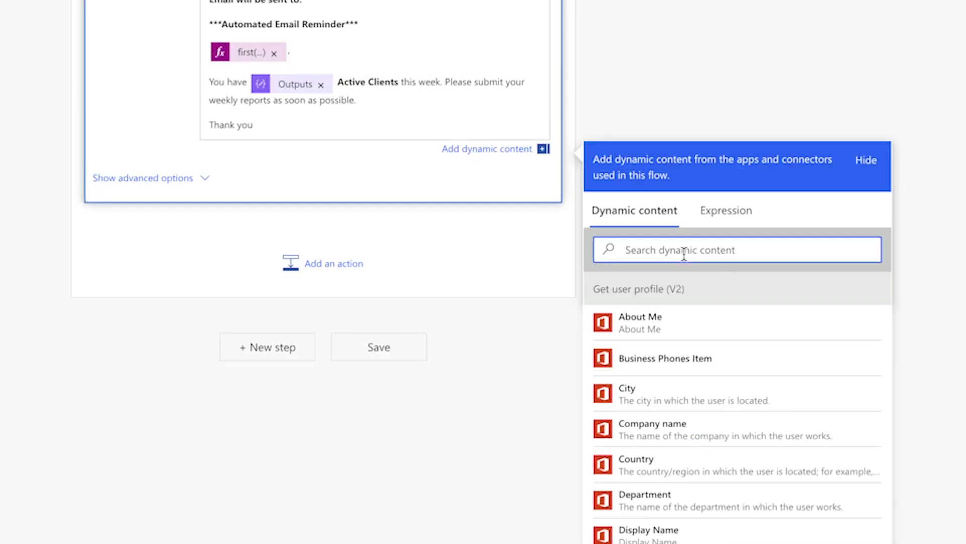
{"action": "type", "text": "output"}
{"action": "scroll", "coordinate": [736, 352], "scroll_direction": "down", "scroll_amount": 3}
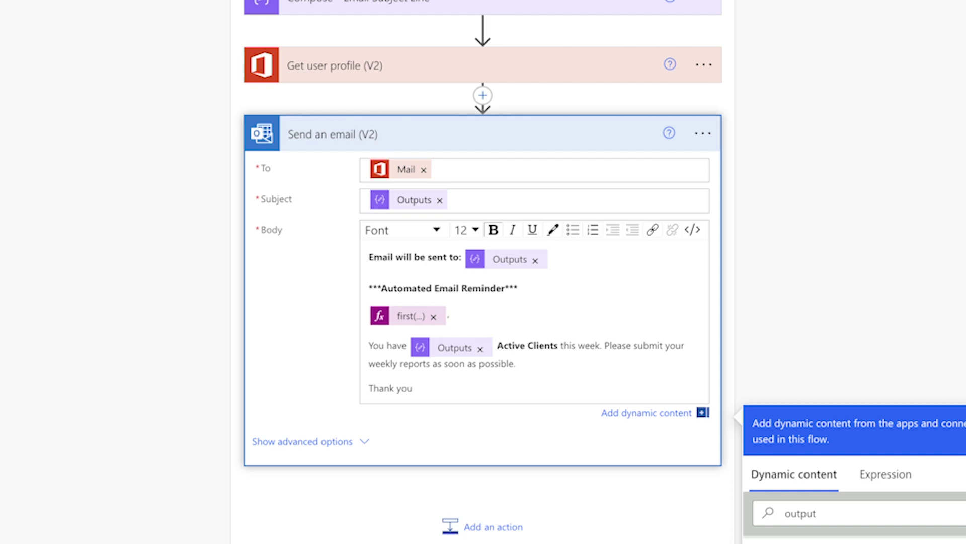
{"action": "left_click", "coordinate": [937, 41]}
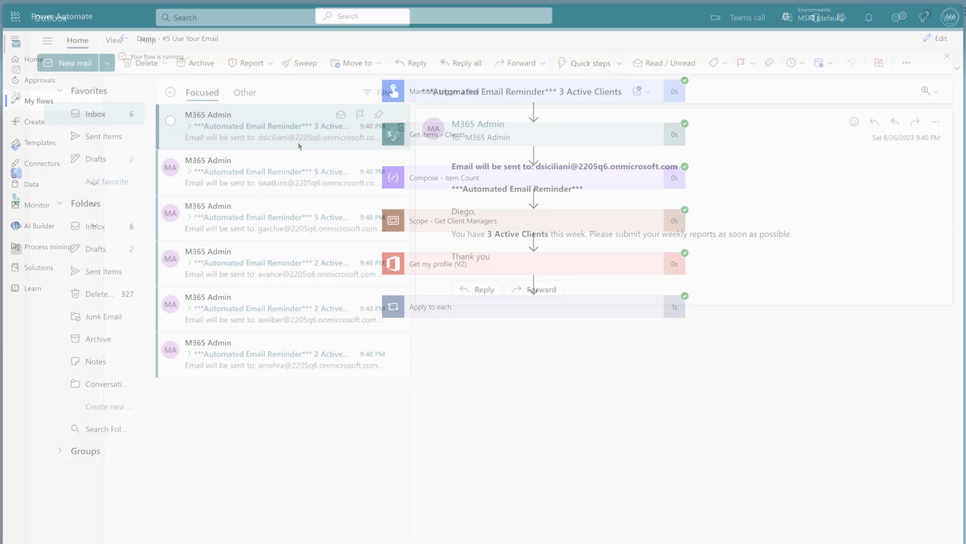
Step down through the test reminder emails in the Outlook inbox, checking each recipient line.
{"action": "key", "text": "Down"}
{"action": "key", "text": "Down"}
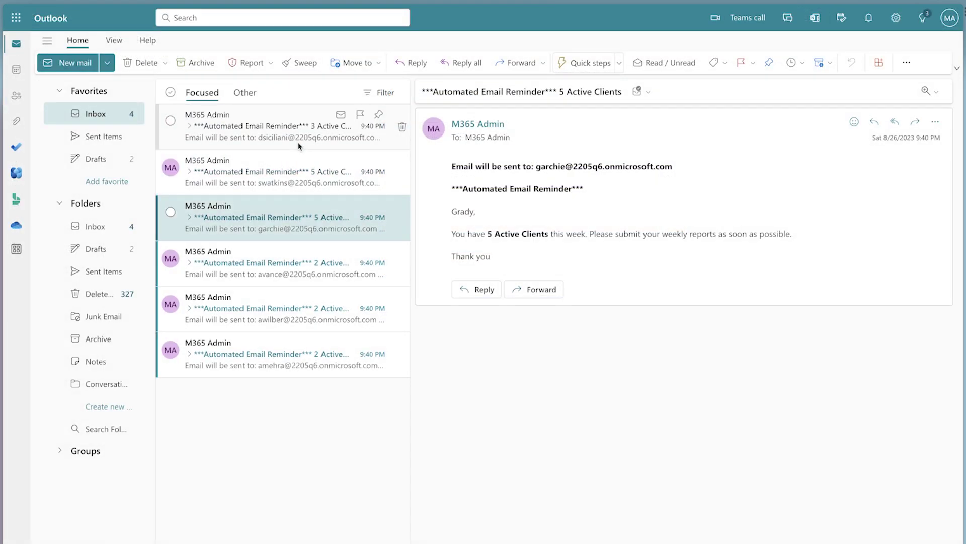
{"action": "key", "text": "Down"}
{"action": "key", "text": "Down"}
{"action": "key", "text": "Down"}
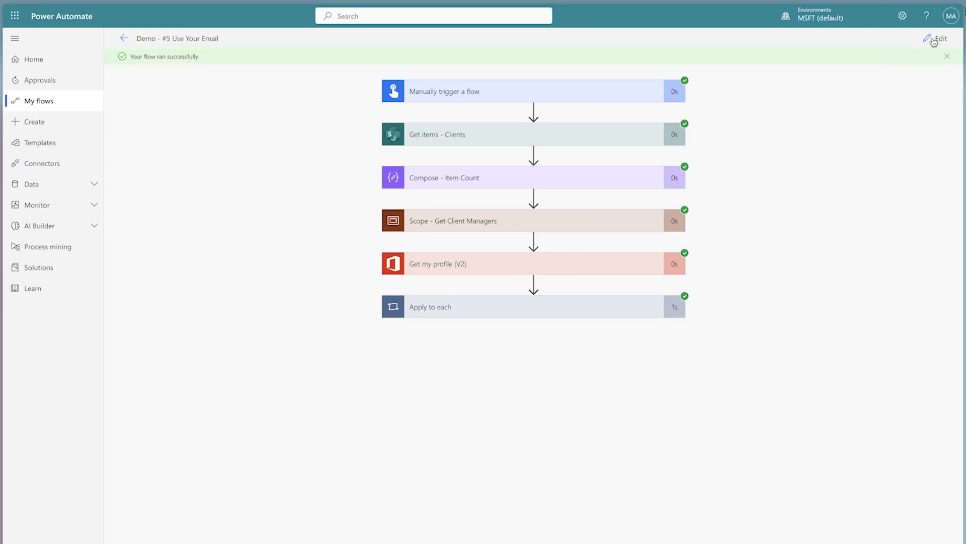
Replace Mail in the To field with the Compose - Send to Email Outputs.
{"action": "left_click", "coordinate": [934, 40]}
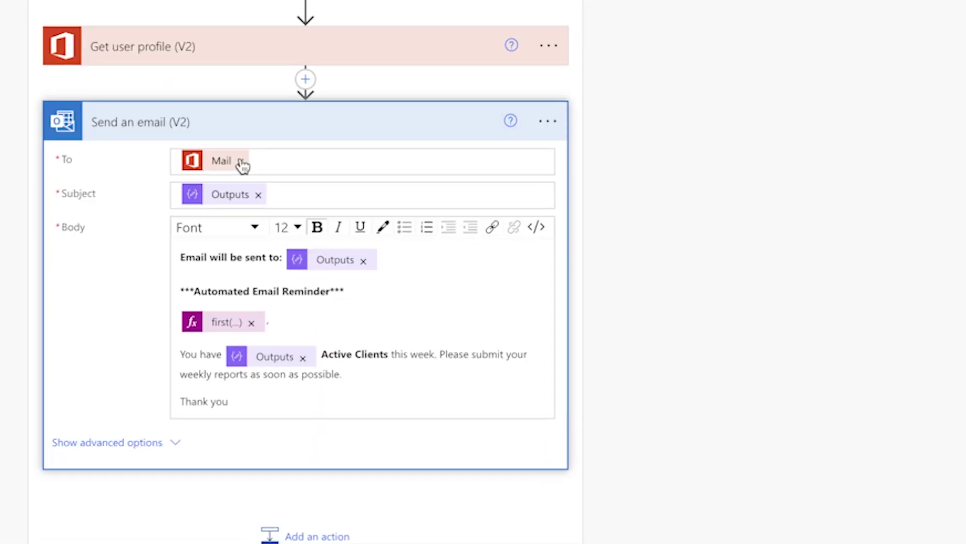
{"action": "left_click", "coordinate": [243, 162]}
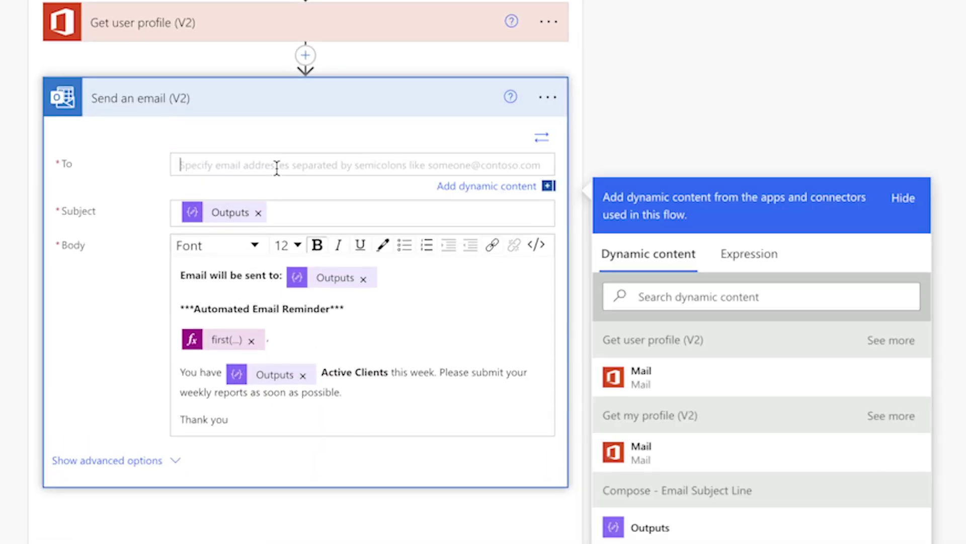
{"action": "left_click", "coordinate": [671, 296]}
{"action": "type", "text": "output"}
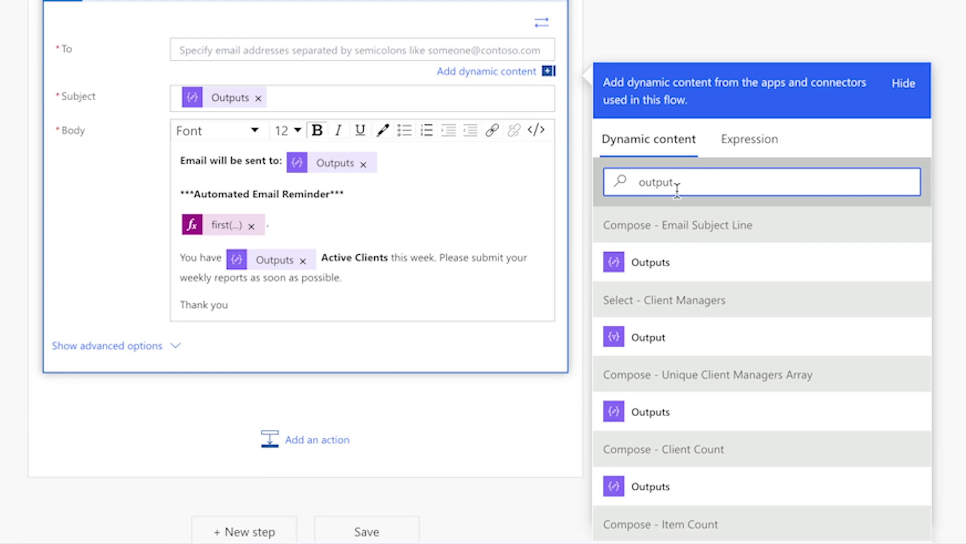
{"action": "scroll", "coordinate": [770, 235], "scroll_direction": "down", "scroll_amount": 2}
{"action": "left_click", "coordinate": [723, 525]}
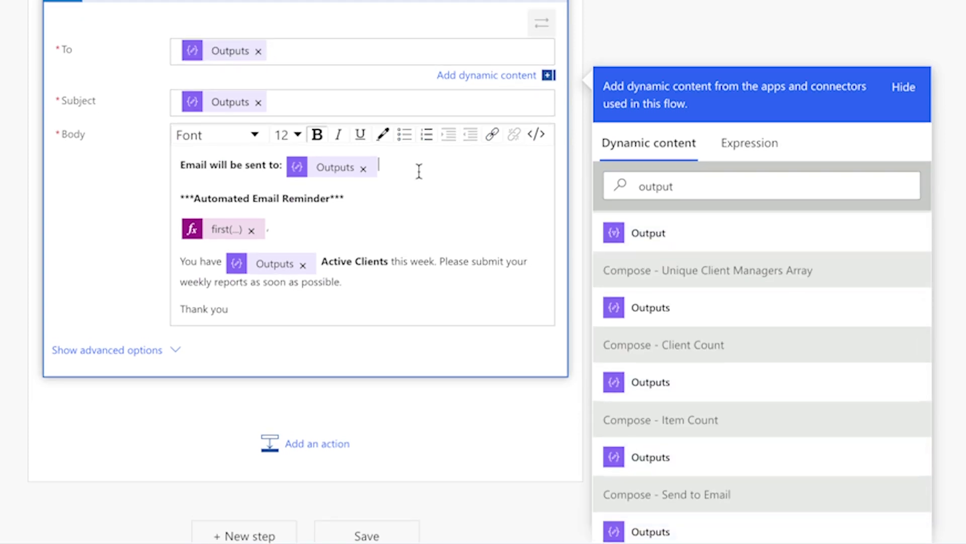
Delete the 'Email will be sent to' line from the body and run a test.
{"action": "left_click_drag", "start_coordinate": [419, 171], "coordinate": [180, 166]}
{"action": "key", "text": "Delete"}
{"action": "key", "text": "Delete"}
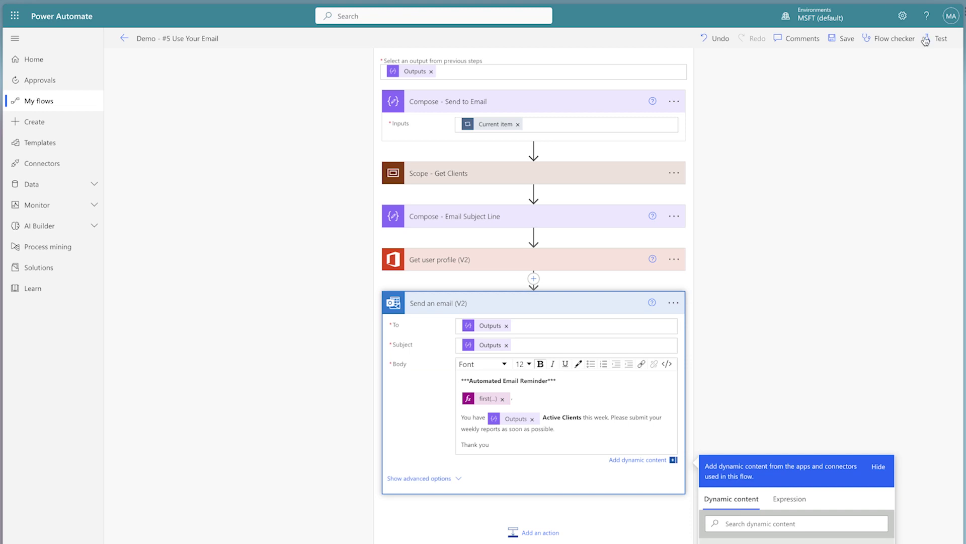
{"action": "left_click", "coordinate": [925, 41]}
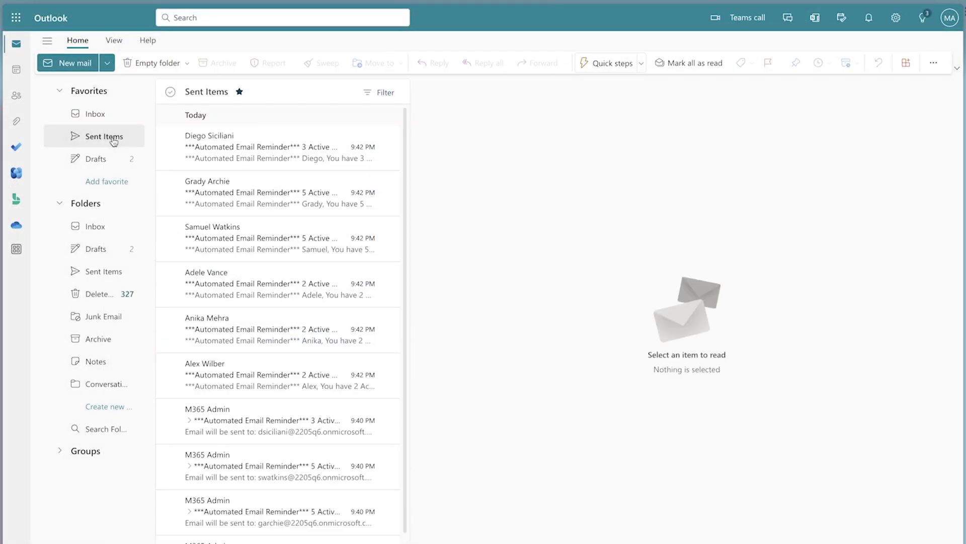
Go through the sent reminder emails in Outlook's Sent Items one by one.
{"action": "left_click", "coordinate": [293, 158]}
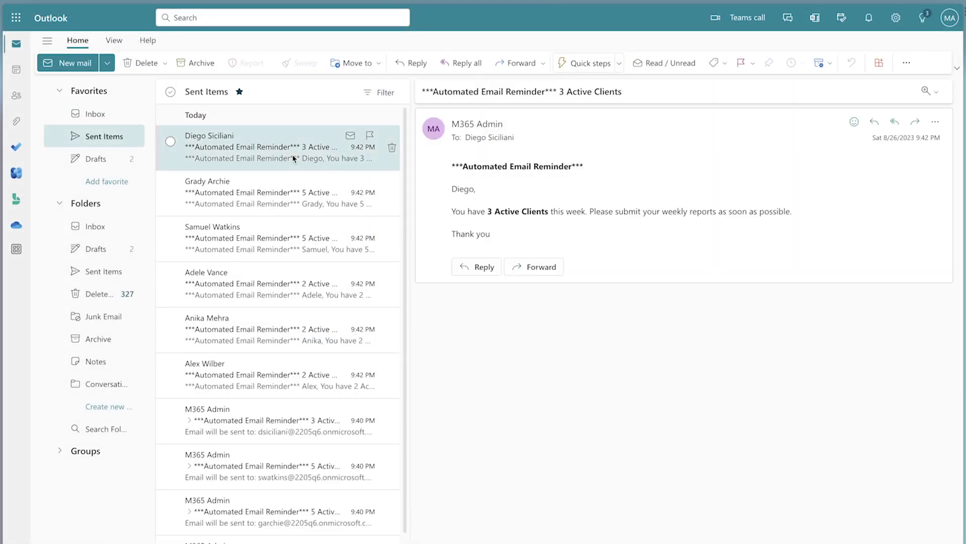
{"action": "key", "text": "Down"}
{"action": "key", "text": "Down"}
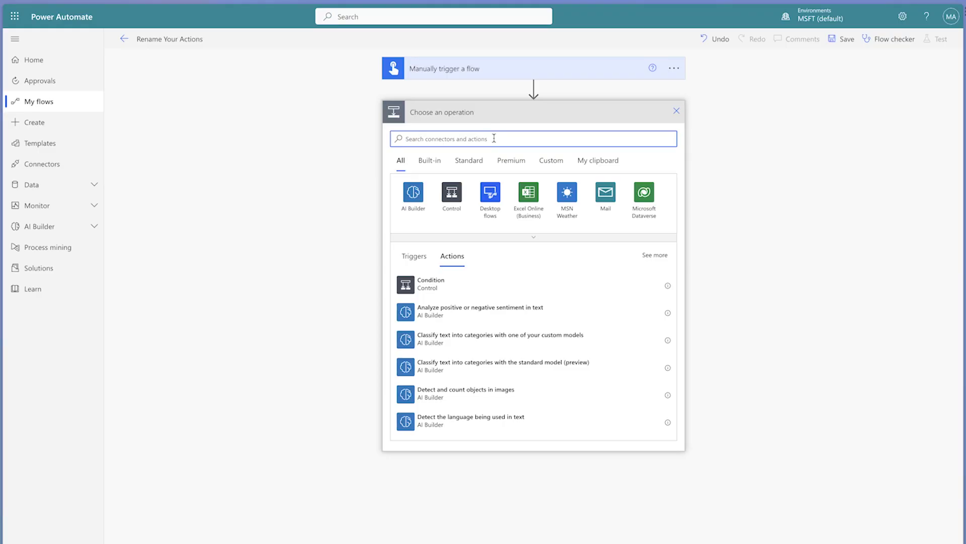
Add three Compose actions in a row below the manual trigger.
{"action": "type", "text": "compose"}
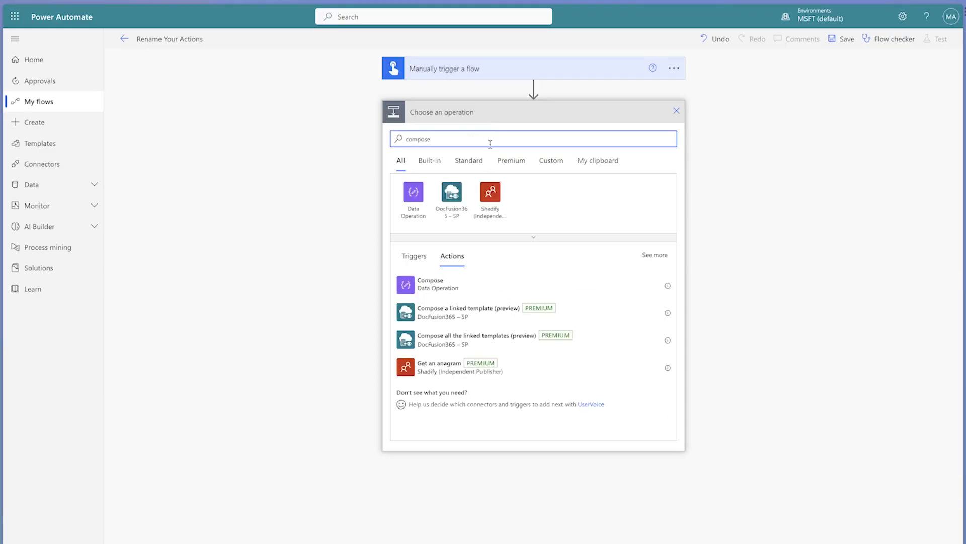
{"action": "left_click", "coordinate": [513, 280]}
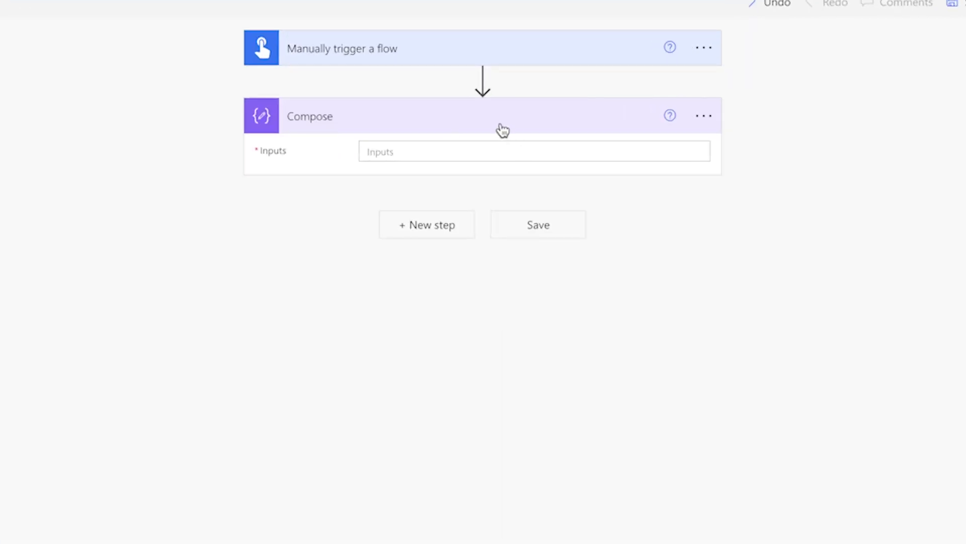
{"action": "left_click", "coordinate": [451, 225]}
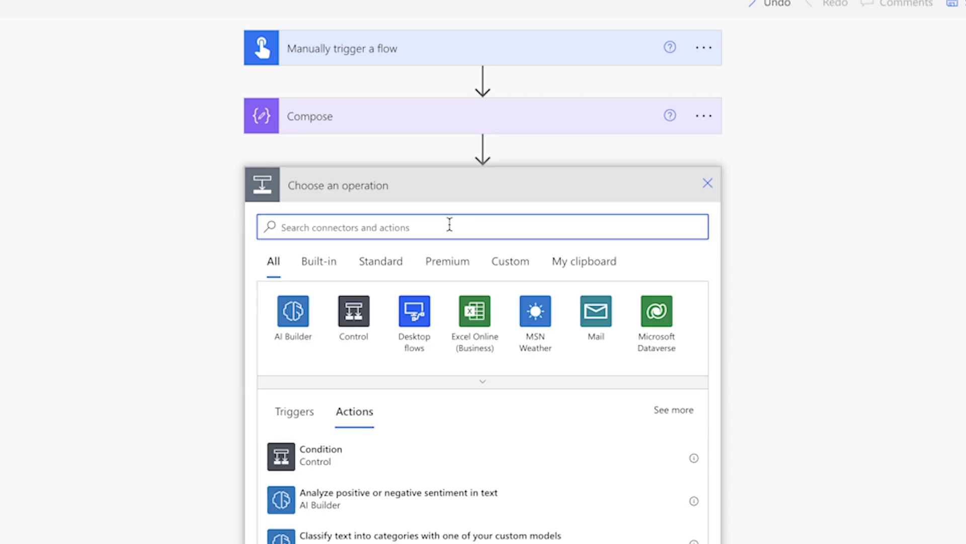
{"action": "type", "text": "compose"}
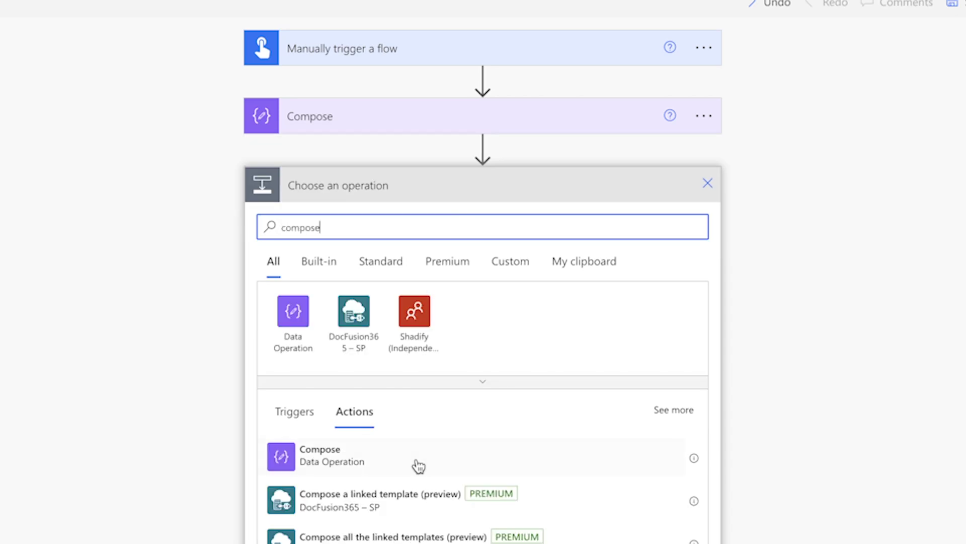
{"action": "left_click", "coordinate": [417, 464]}
{"action": "left_click", "coordinate": [431, 294]}
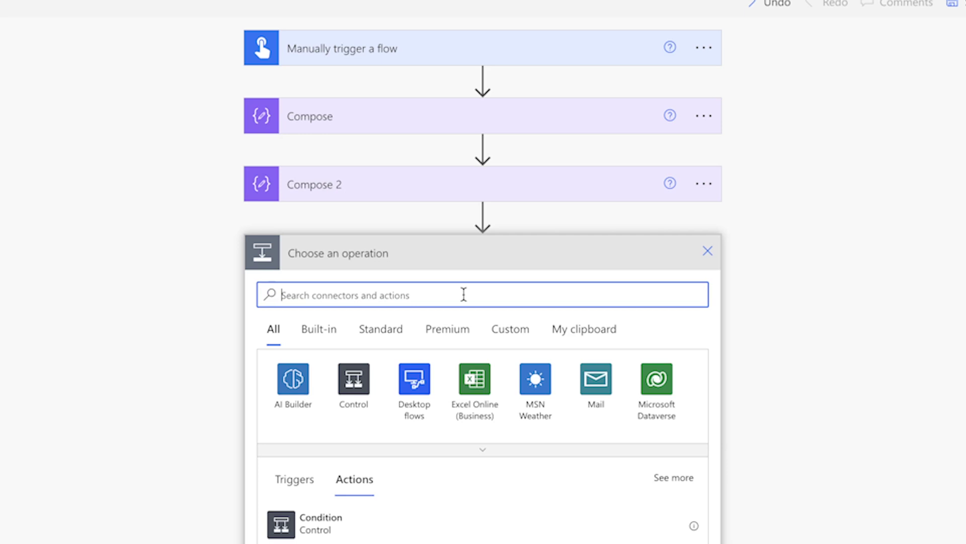
{"action": "type", "text": "Compose"}
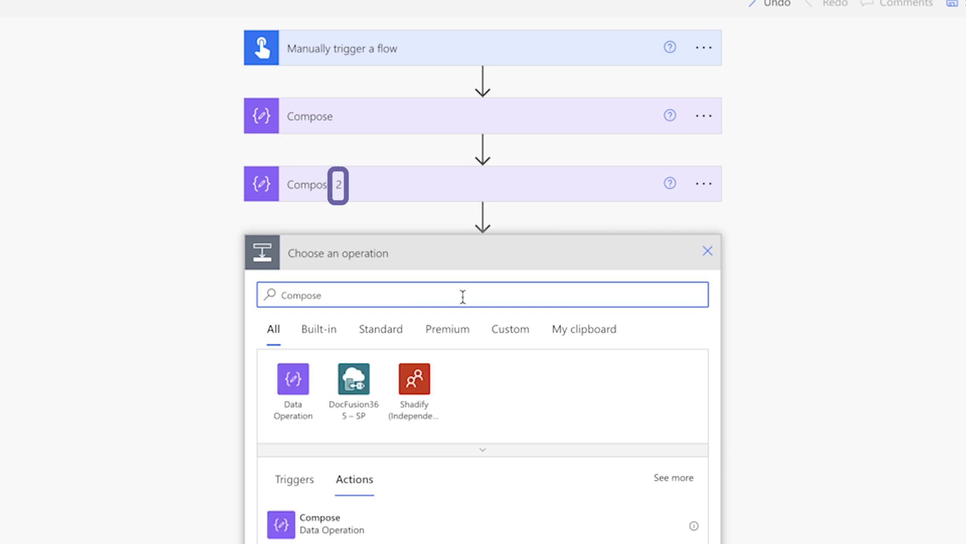
{"action": "left_click", "coordinate": [460, 521]}
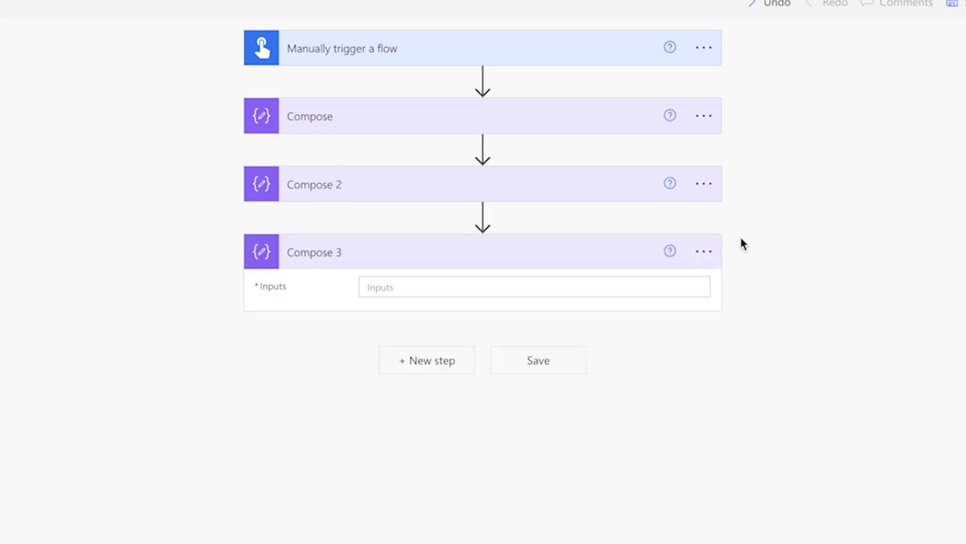
Rename Compose 3 by appending ' - Something Awesome' to its name.
{"action": "left_click", "coordinate": [705, 253]}
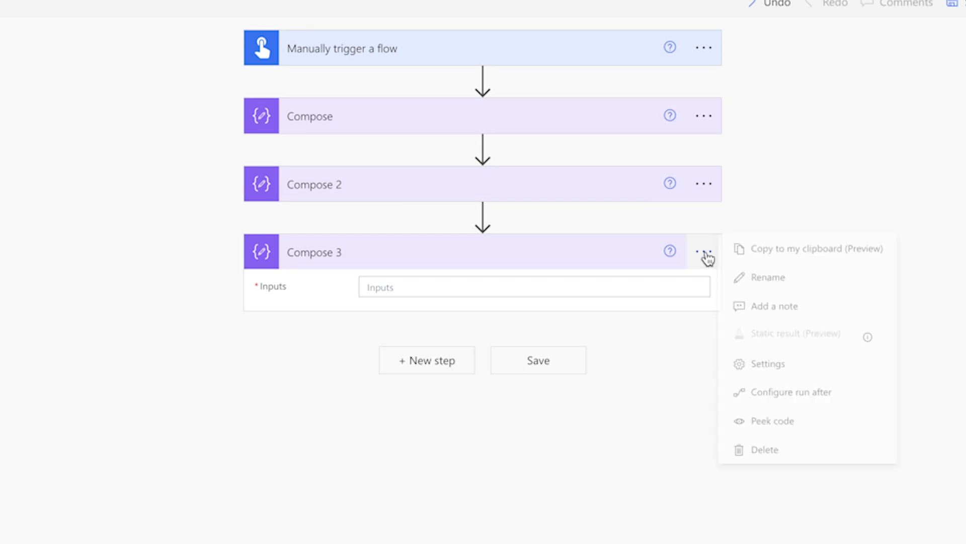
{"action": "left_click", "coordinate": [773, 279]}
{"action": "left_click", "coordinate": [588, 253]}
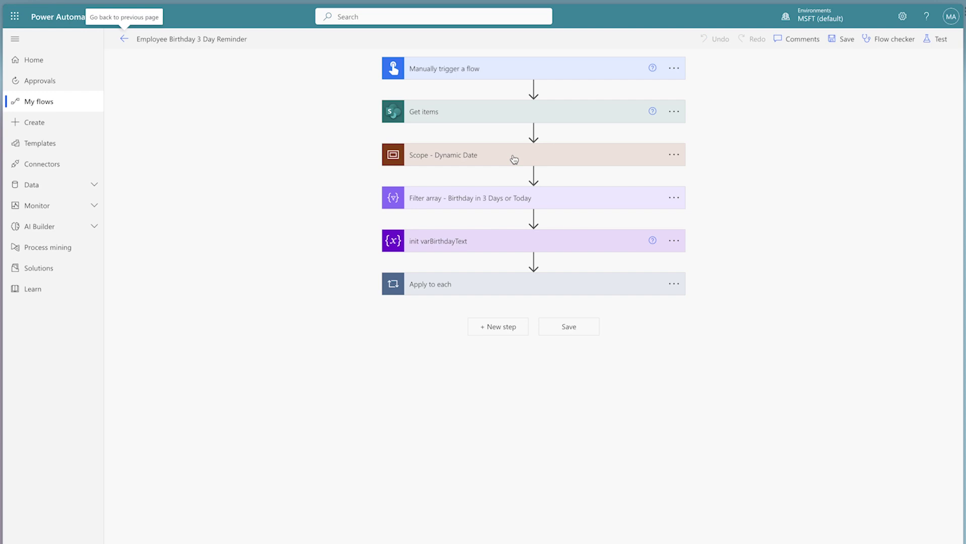
Expand Scope - Dynamic Date and insert an Outputs value after the recipient label.
{"action": "left_click", "coordinate": [514, 159]}
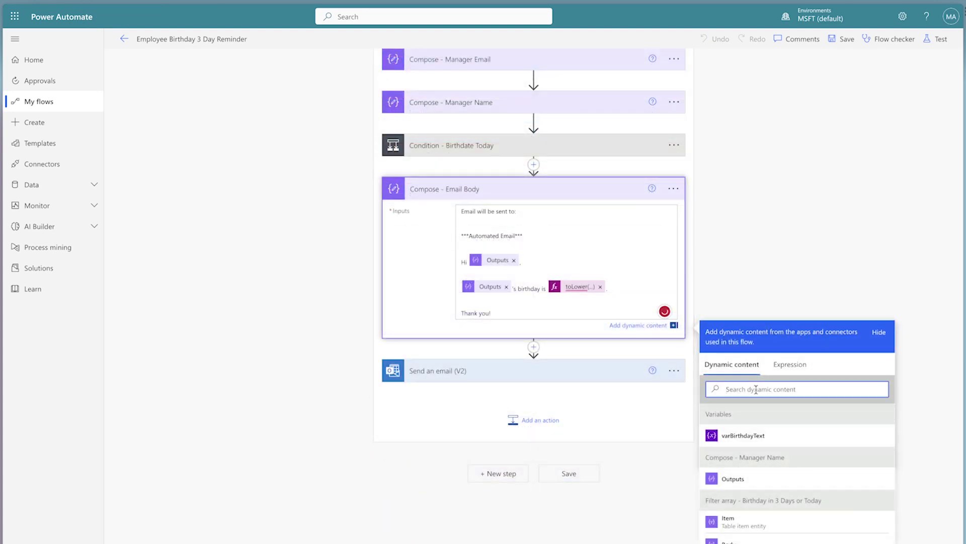
{"action": "type", "text": "output"}
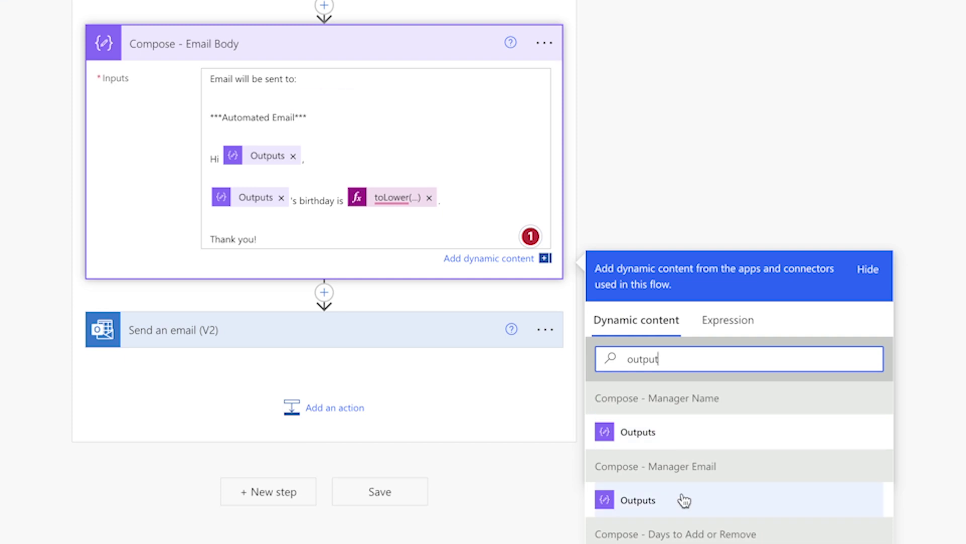
{"action": "left_click", "coordinate": [684, 499]}
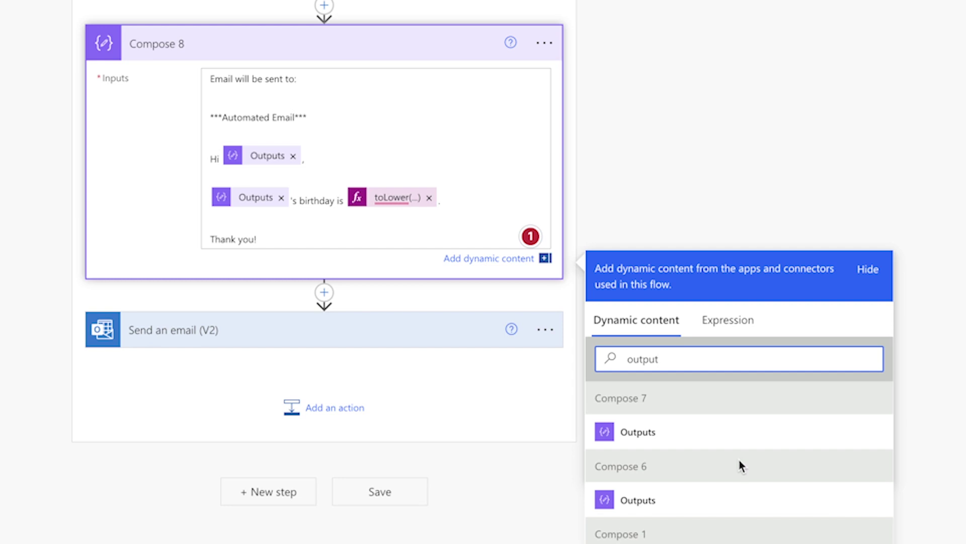
{"action": "scroll", "coordinate": [729, 466], "scroll_direction": "down", "scroll_amount": 2}
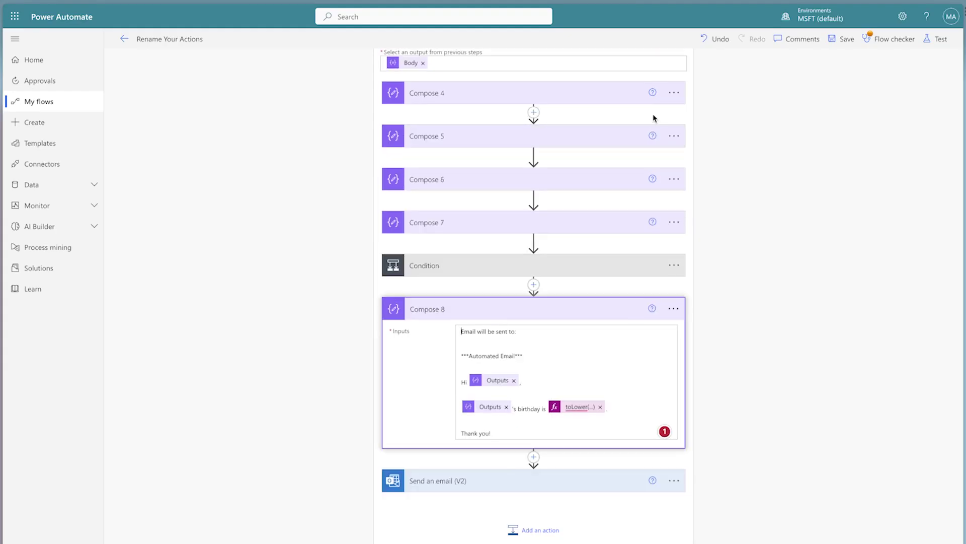
Check Compose 6's input, then search Compose 8's Inputs dynamic content for outputs.
{"action": "left_click", "coordinate": [653, 118]}
{"action": "left_click", "coordinate": [565, 190]}
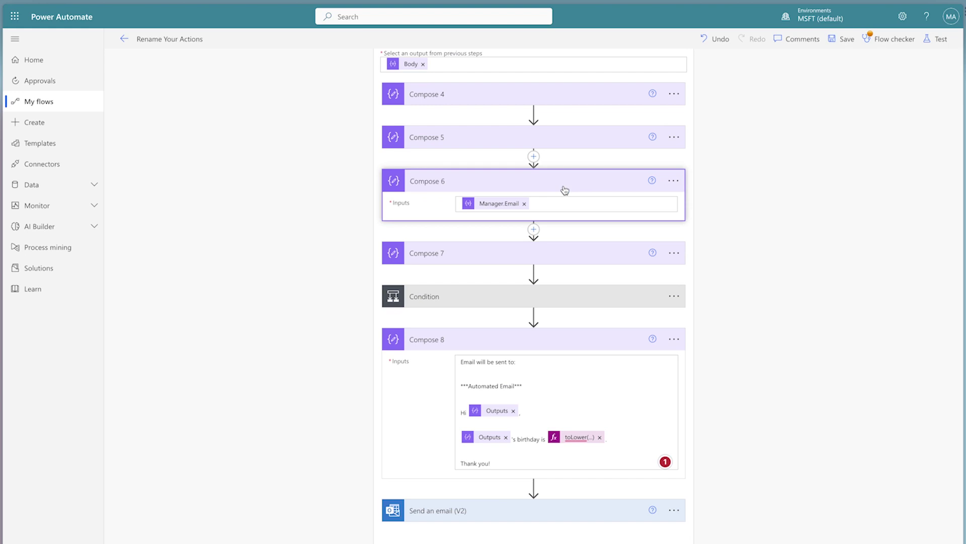
{"action": "left_click", "coordinate": [565, 190]}
{"action": "left_click", "coordinate": [546, 329]}
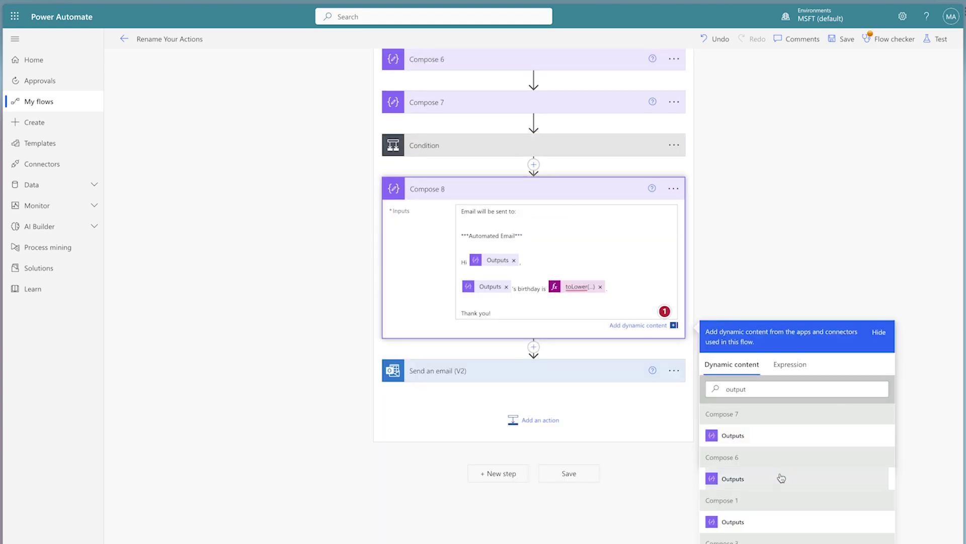